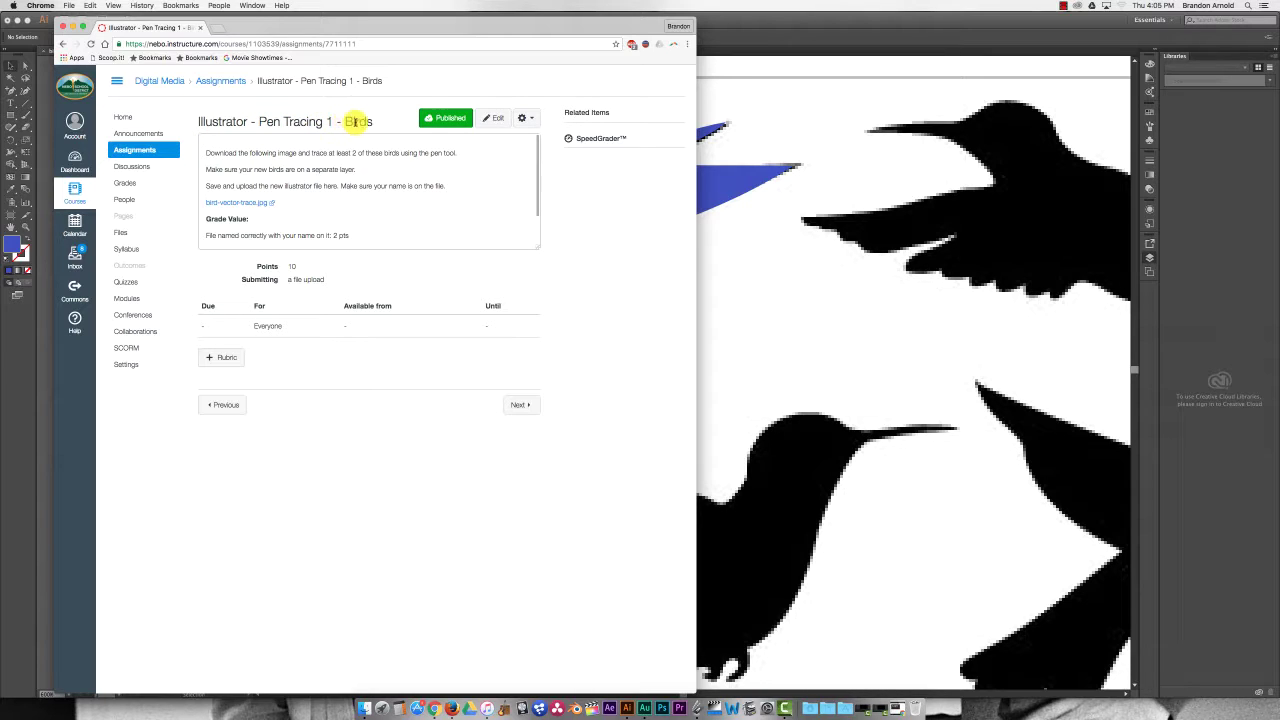
Download the bird-vector-trace.jpg attachment from the Pen Tracing 1 - Birds assignment.
click(234, 206)
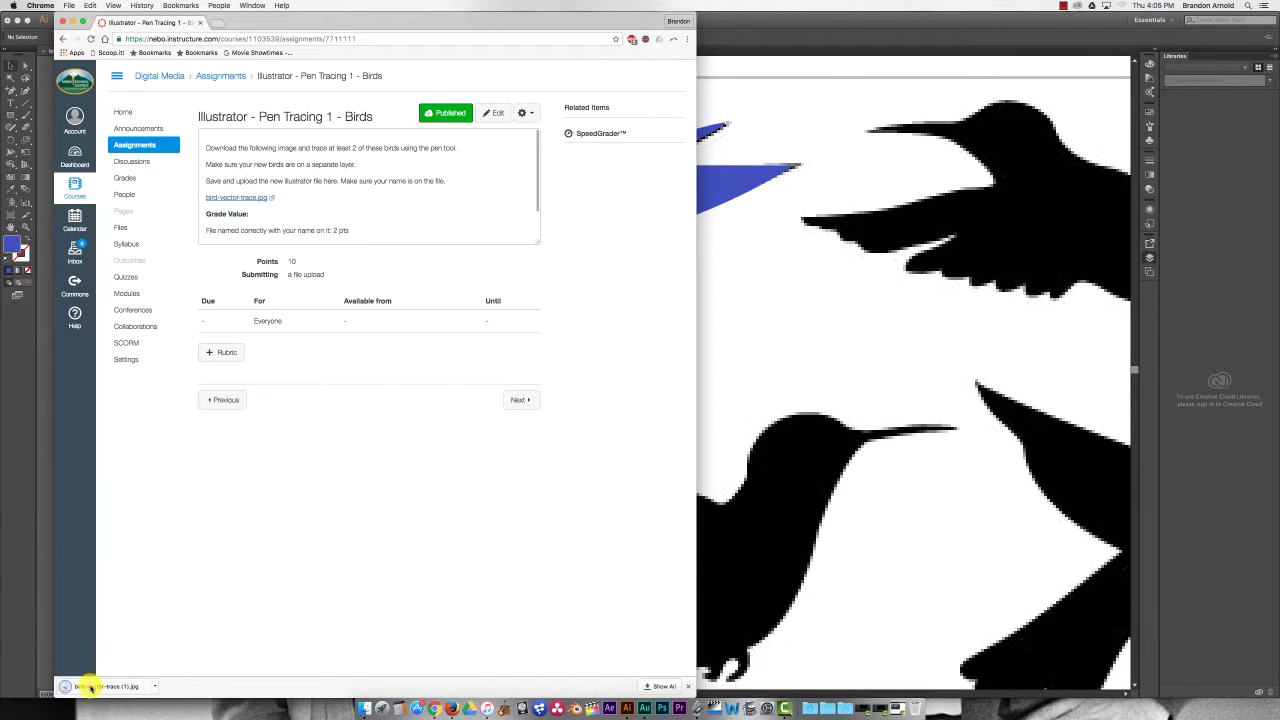
click(155, 688)
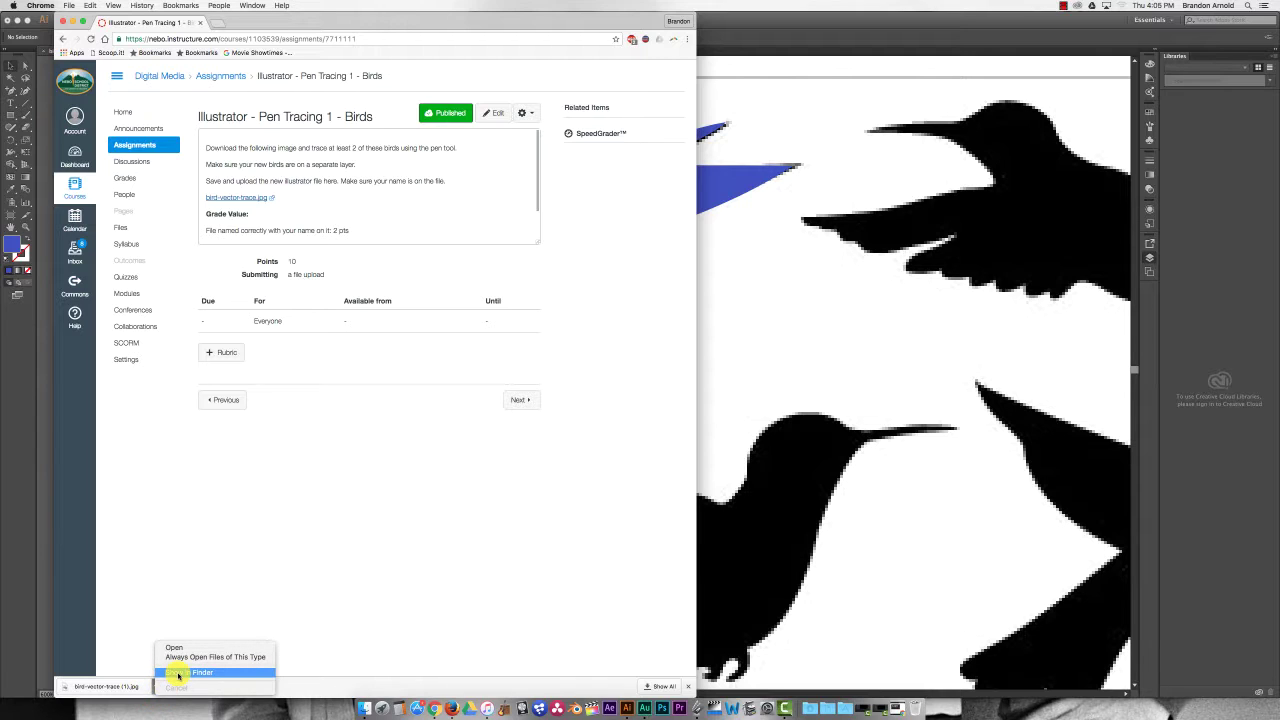
Open bird-vector-trace (1).jpg from Downloads with Adobe Illustrator CC 2015.3.
click(178, 674)
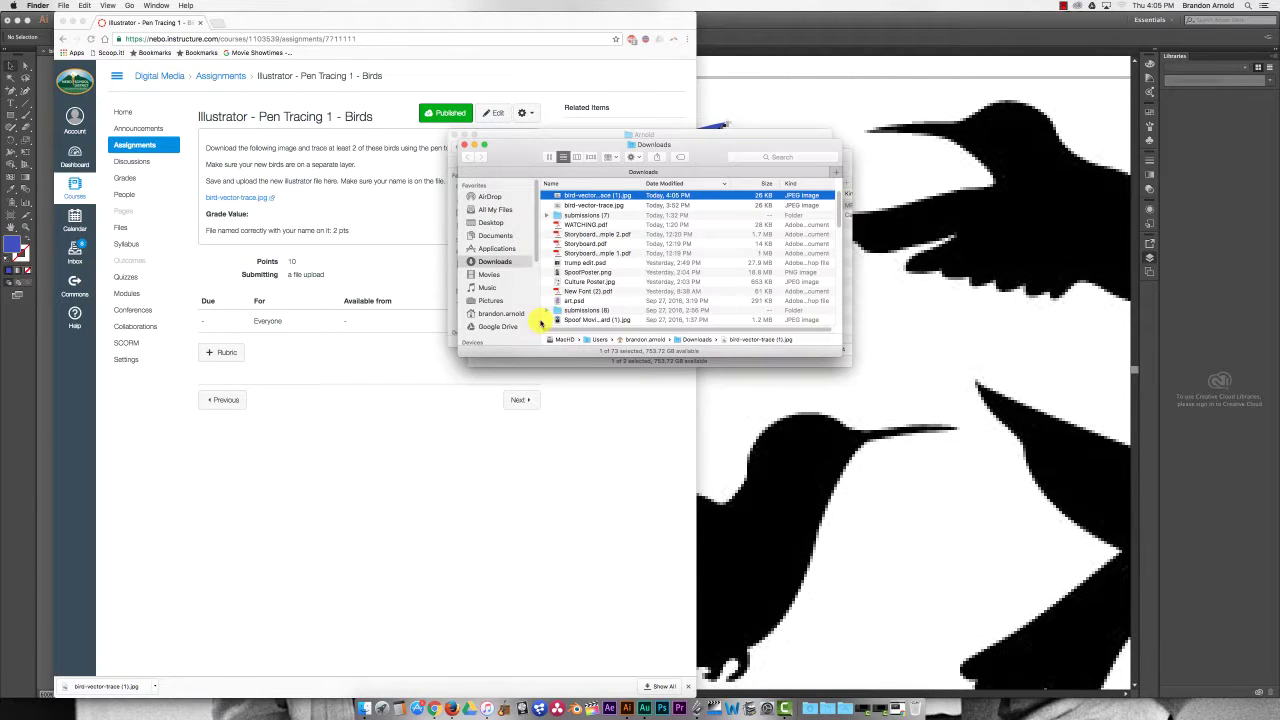
right_click(580, 198)
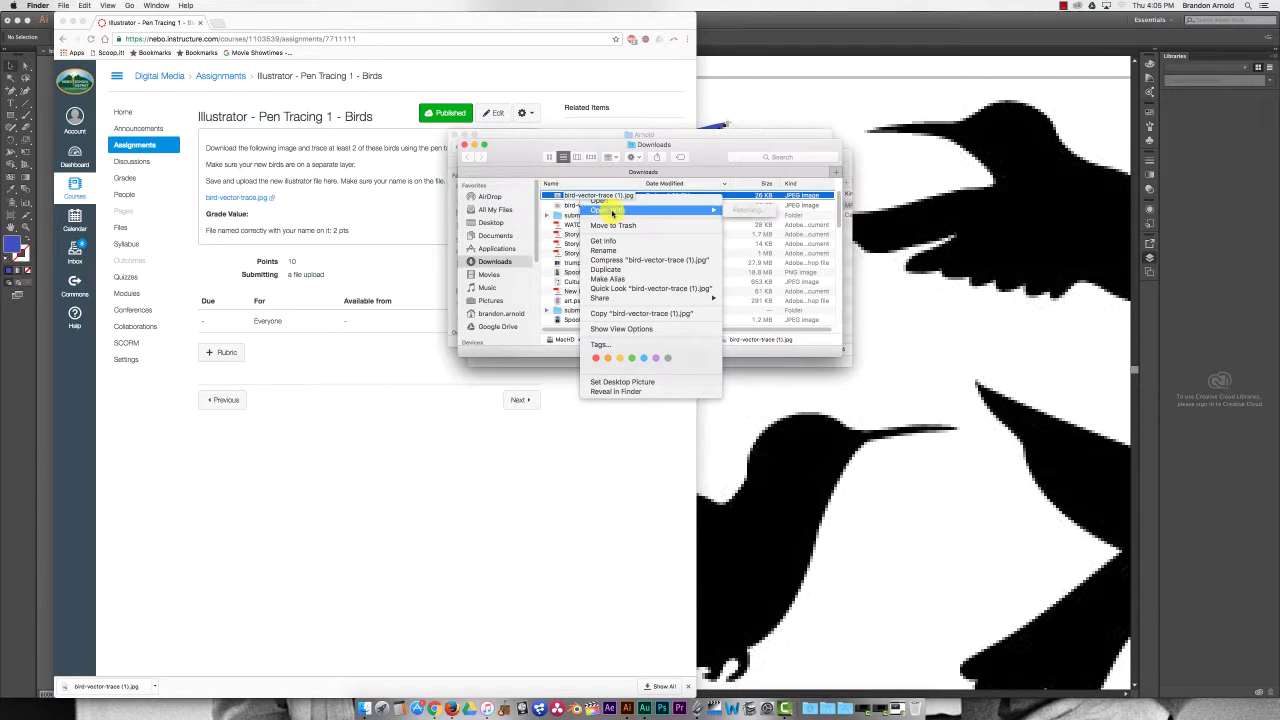
mouse_move(640, 210)
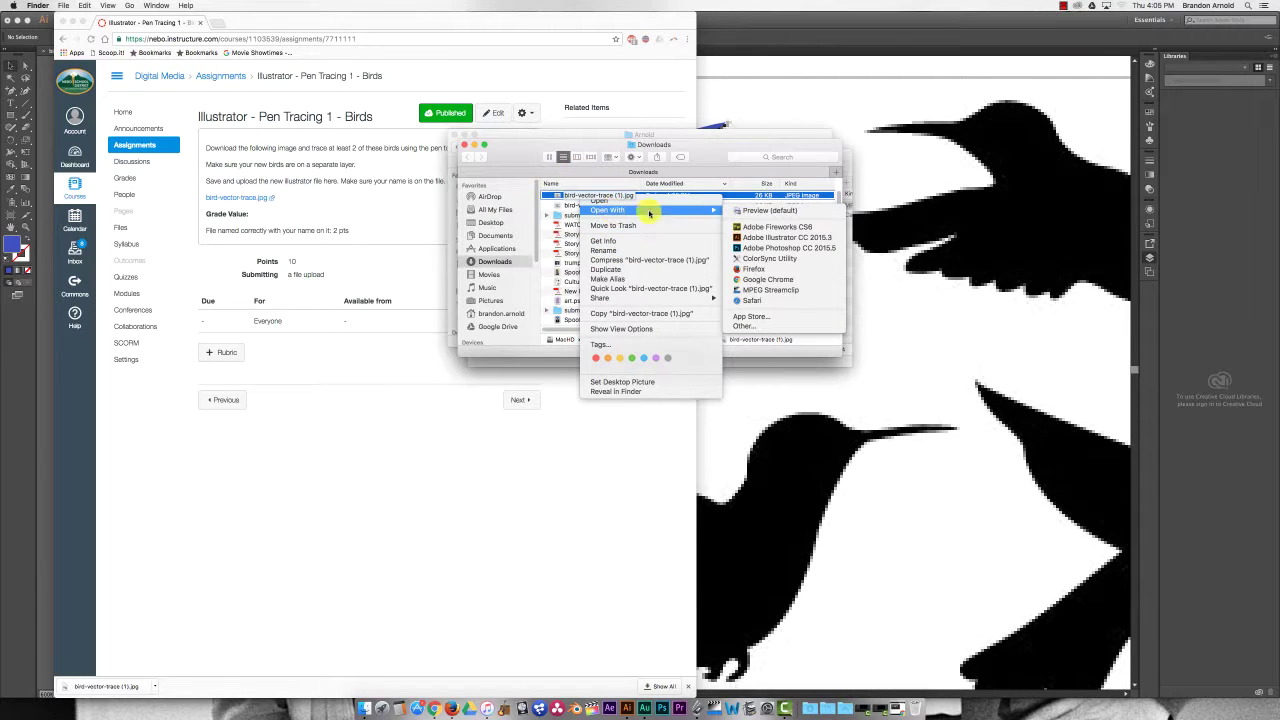
click(765, 238)
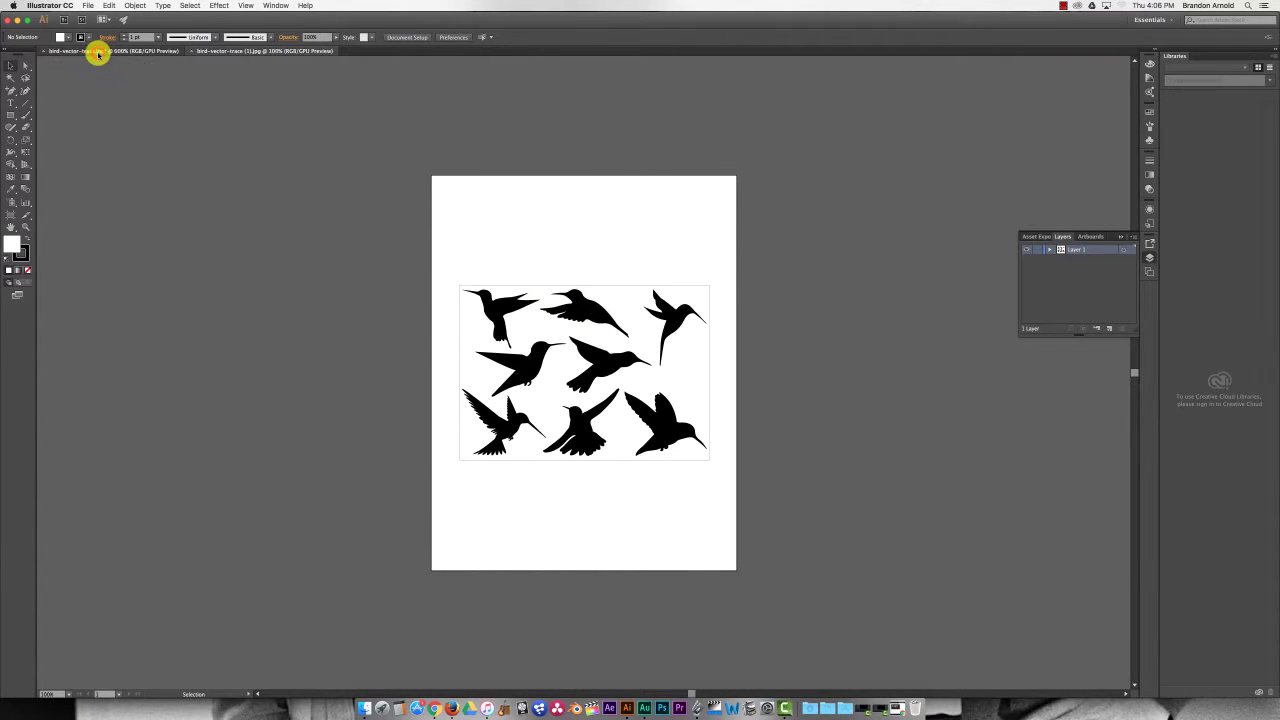
Switch to the bird-vector-trace.jpg document, zoom out to the whole sheet, and target the top layer.
click(99, 52)
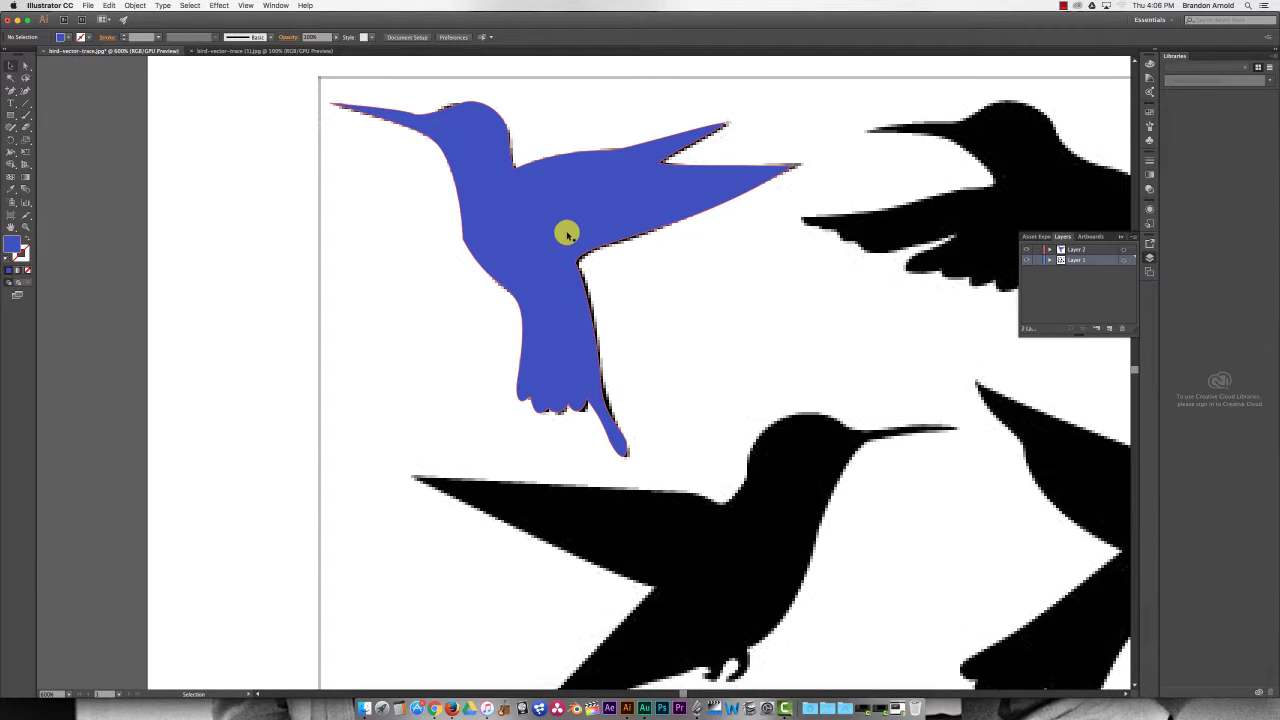
key(z)
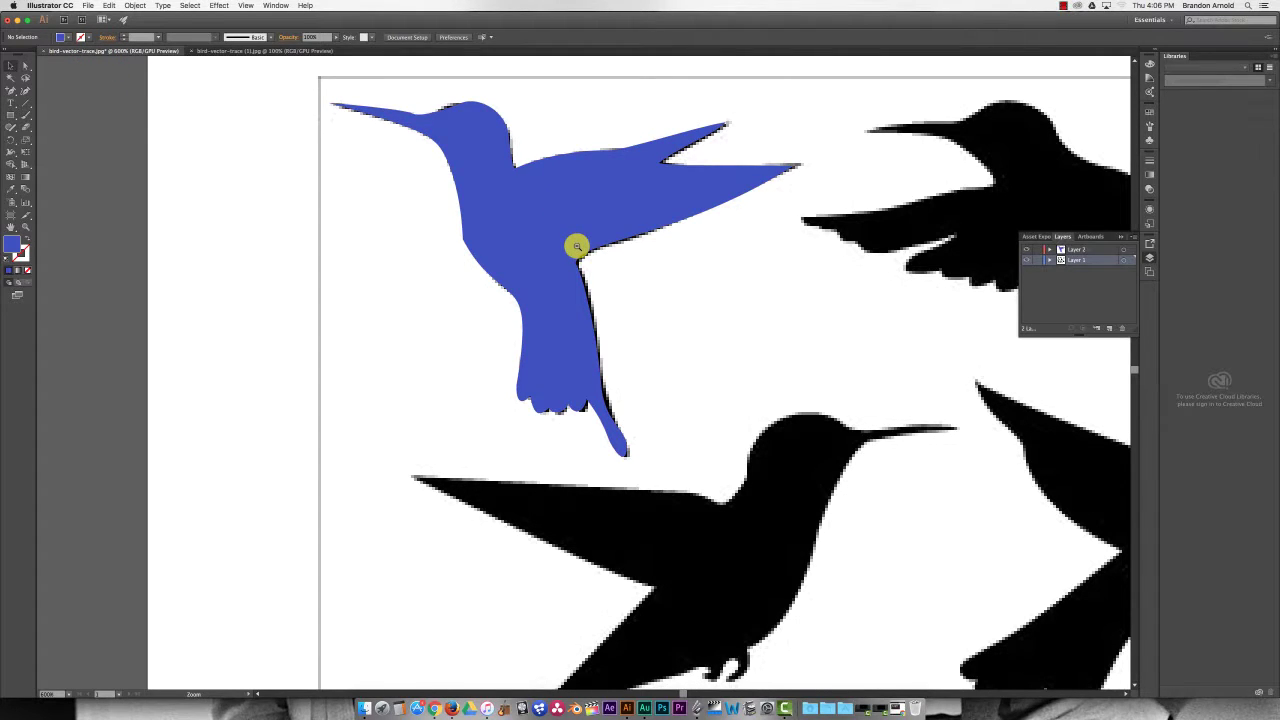
alt+click(577, 246)
alt+click(697, 384)
alt+click(685, 401)
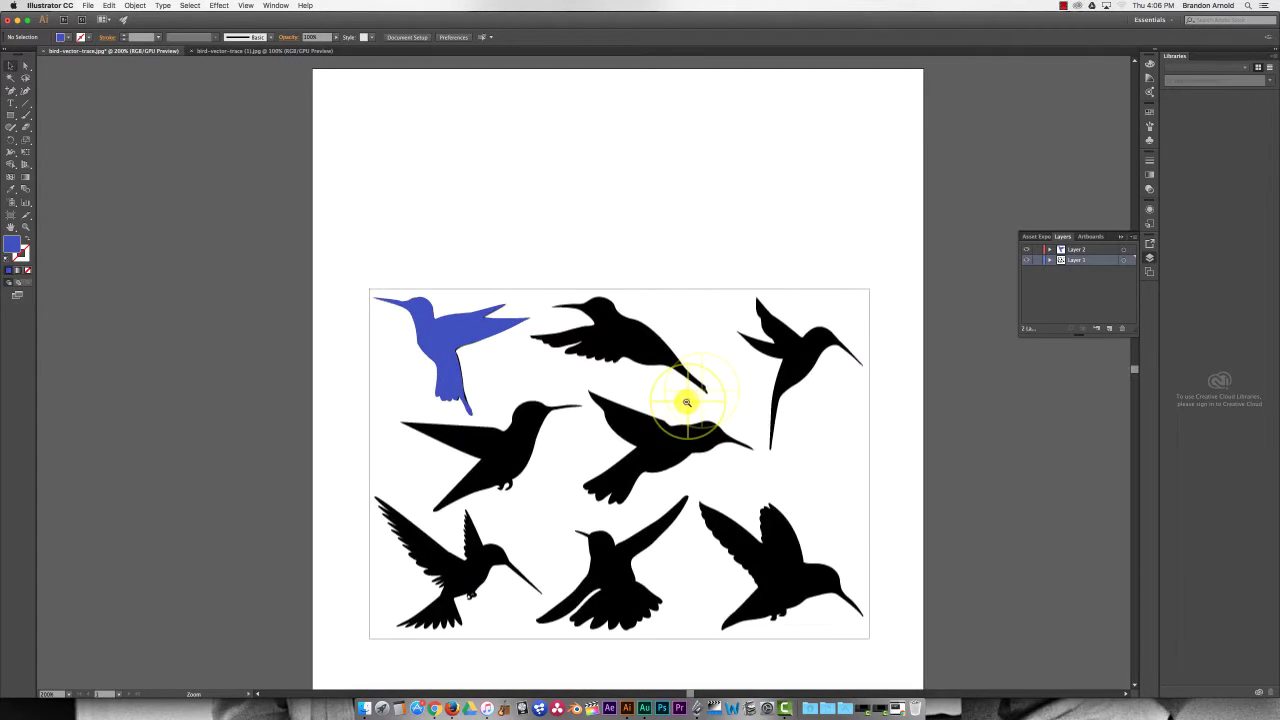
click(1075, 249)
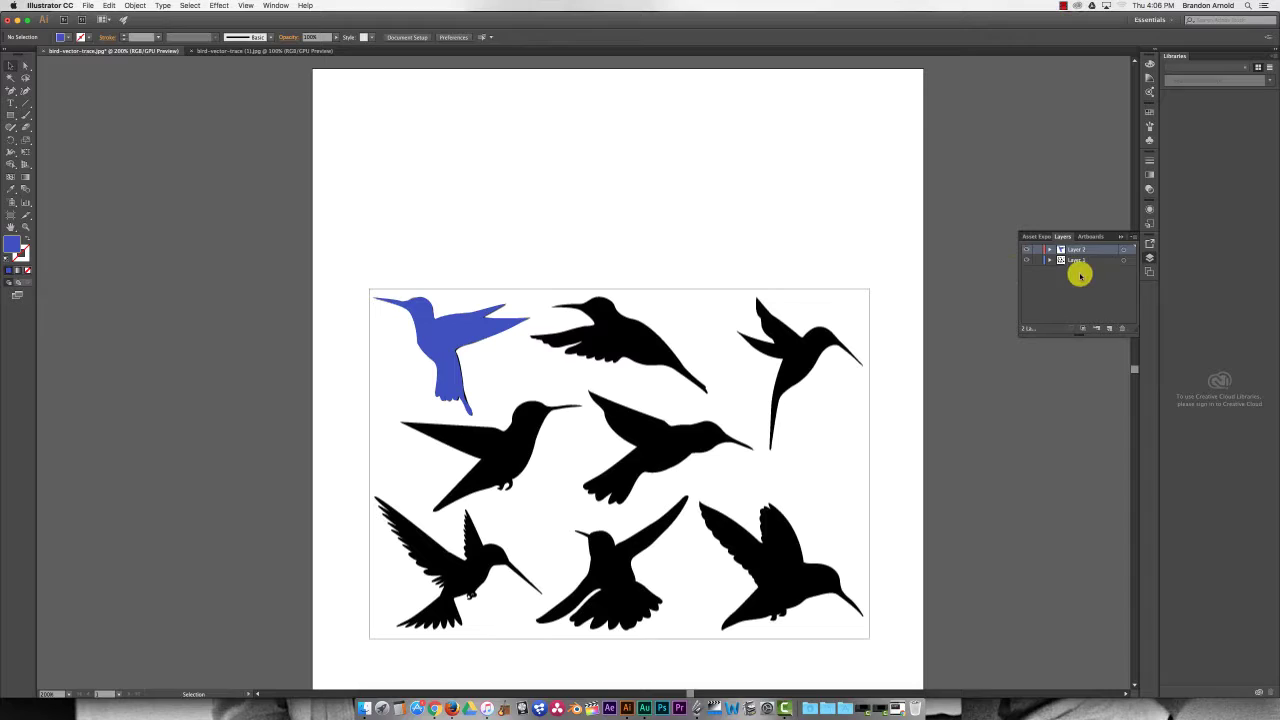
Create Layer 3 above Layer 2 and pick the Pen tool for tracing.
click(1110, 330)
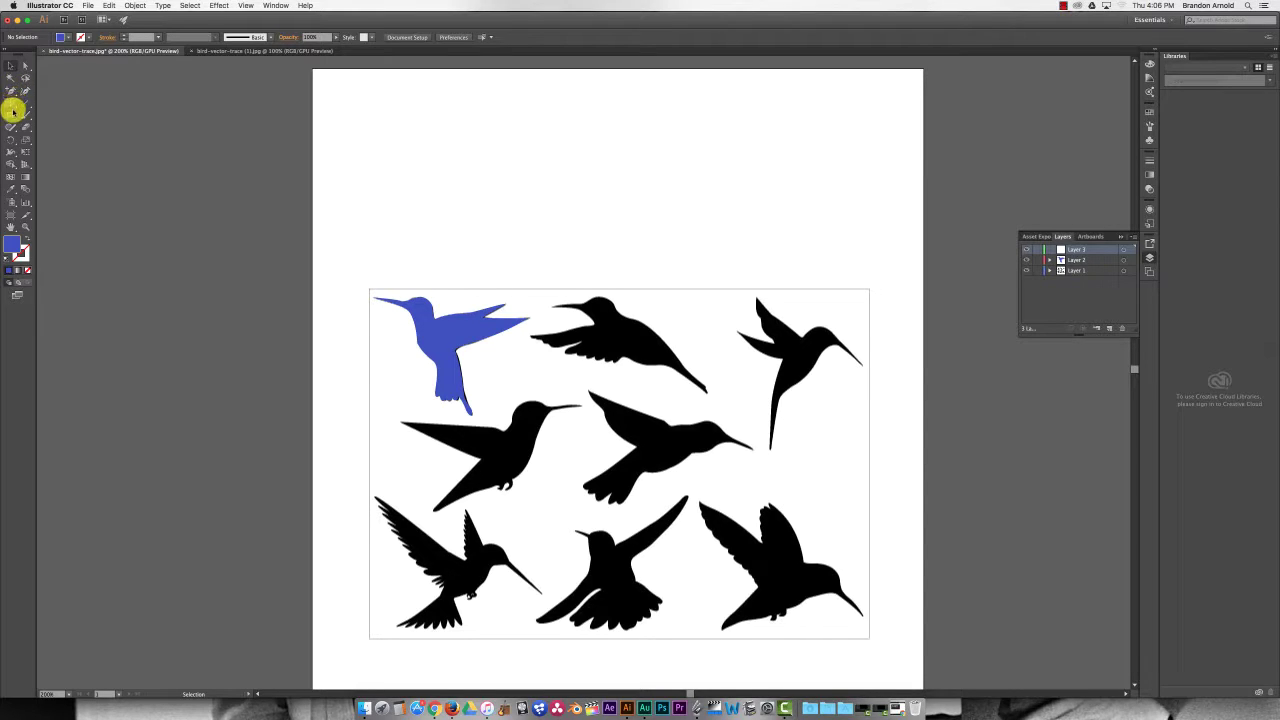
drag(11, 90, 36, 92)
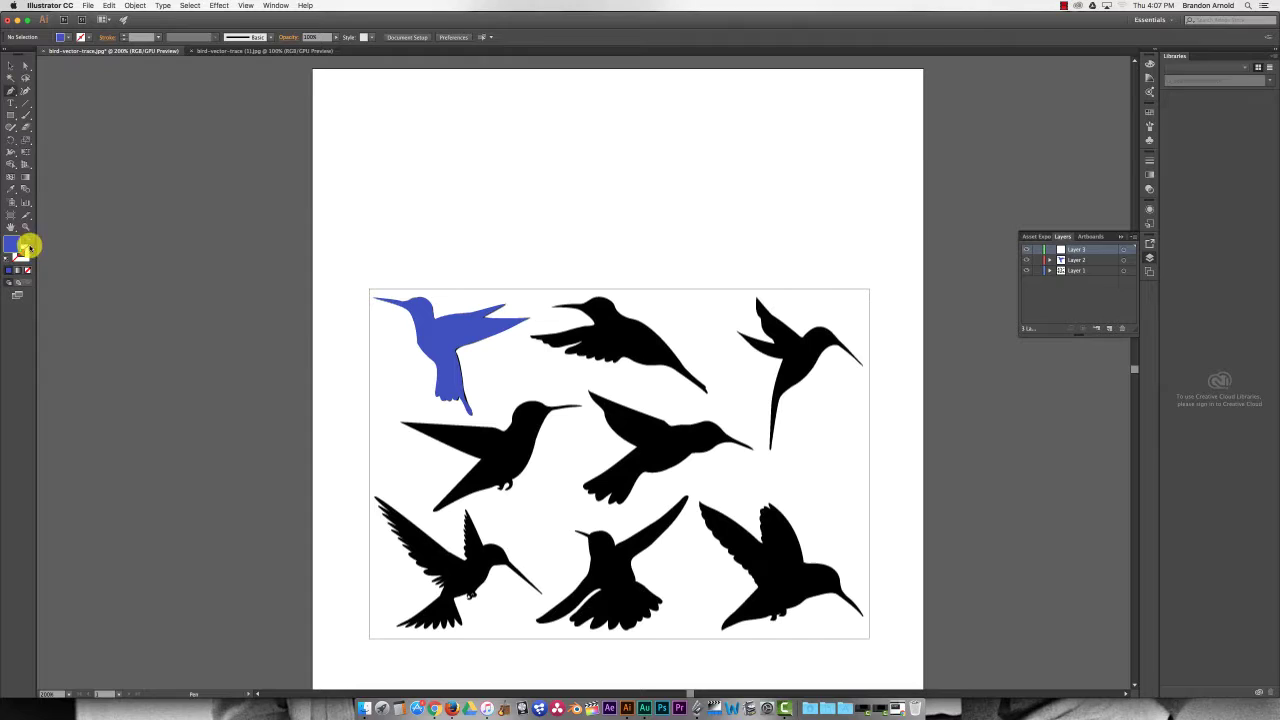
click(18, 246)
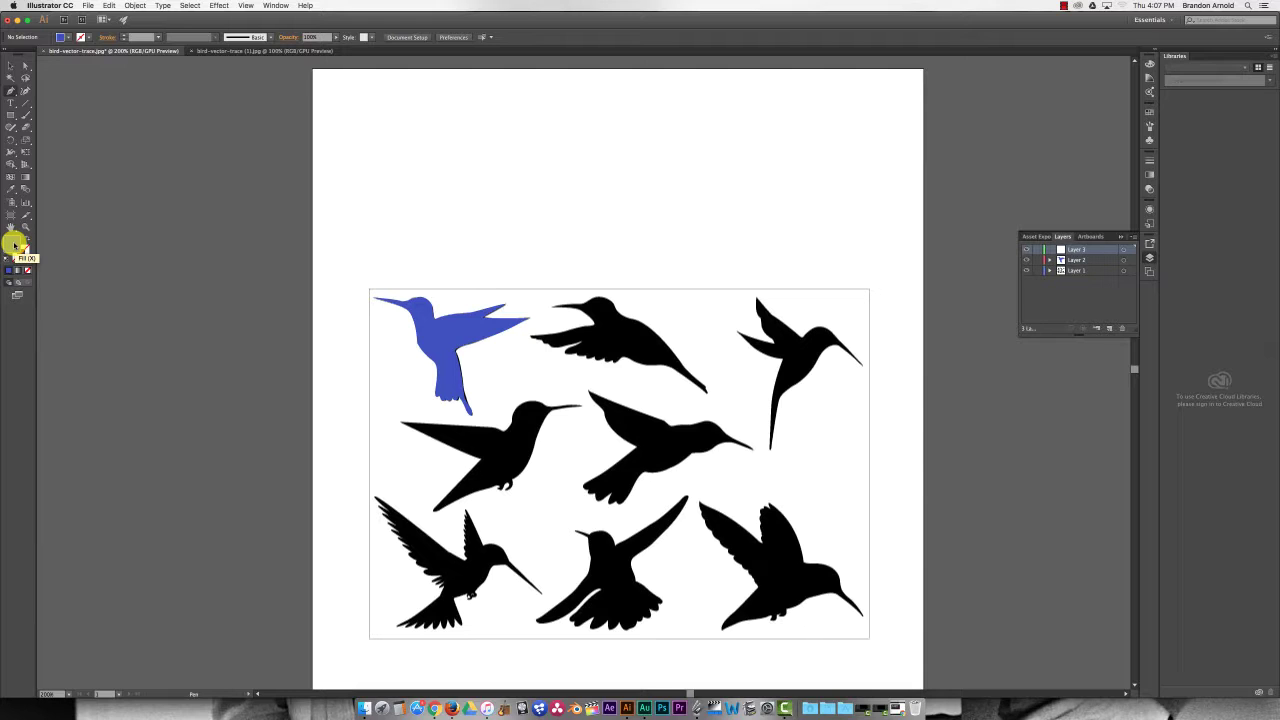
Change the fill colour from blue to green in the Color Picker.
double_click(15, 244)
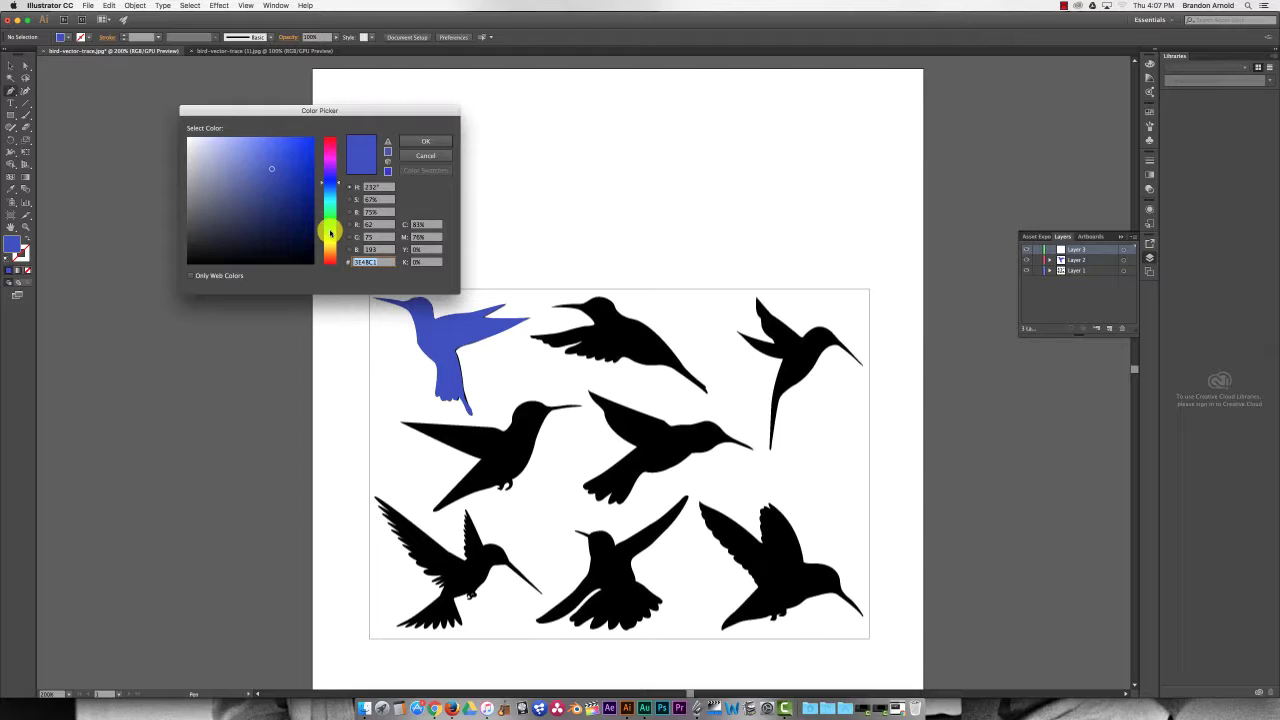
click(330, 226)
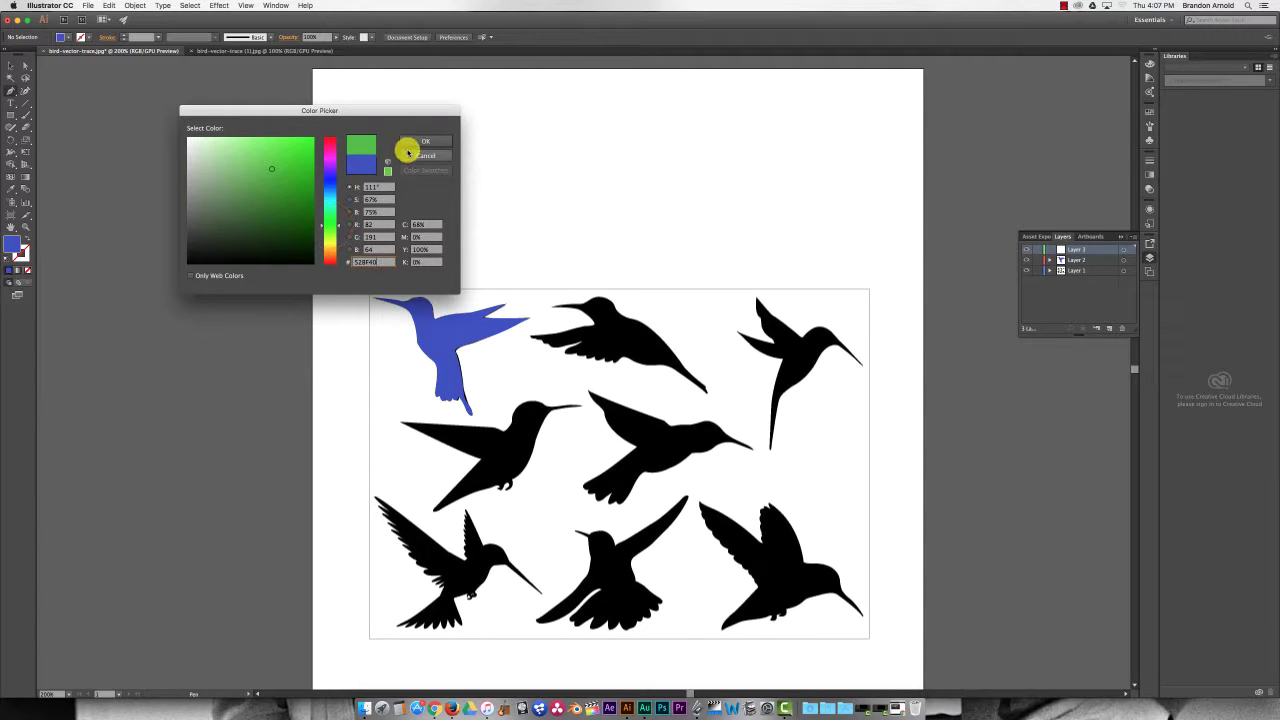
click(417, 147)
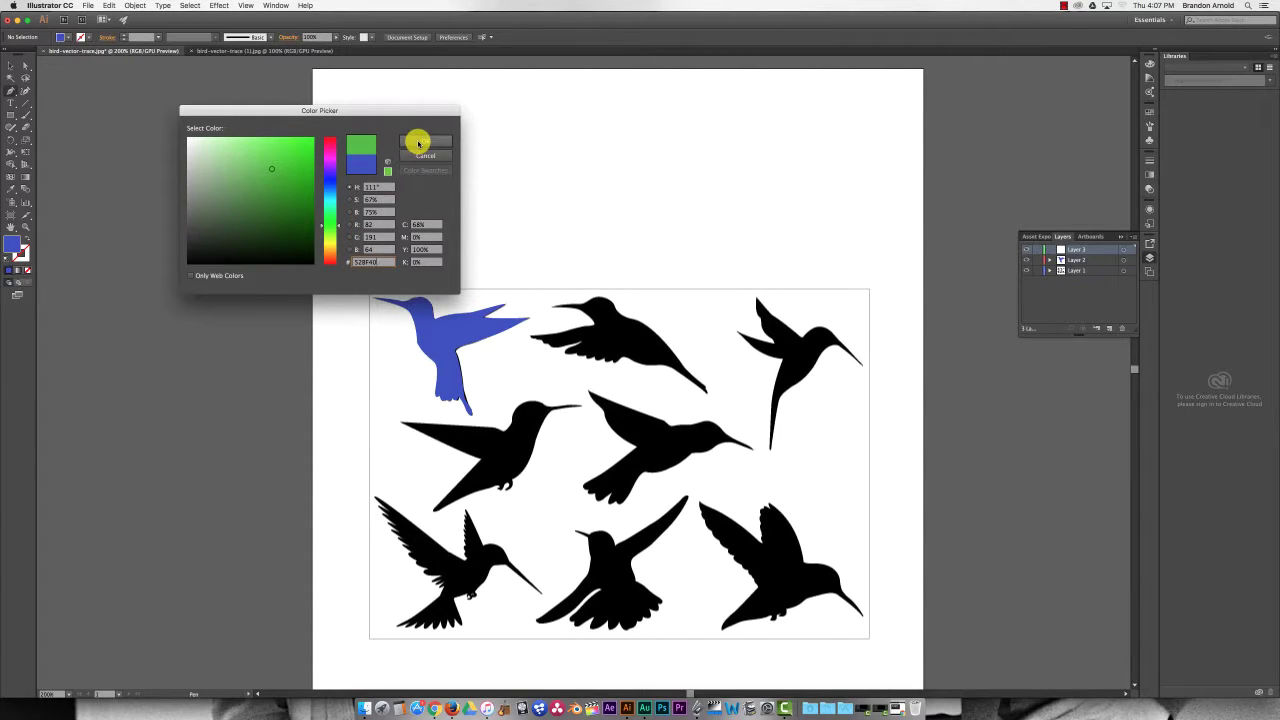
Set the Control bar opacity to 55%.
click(318, 40)
text(55)
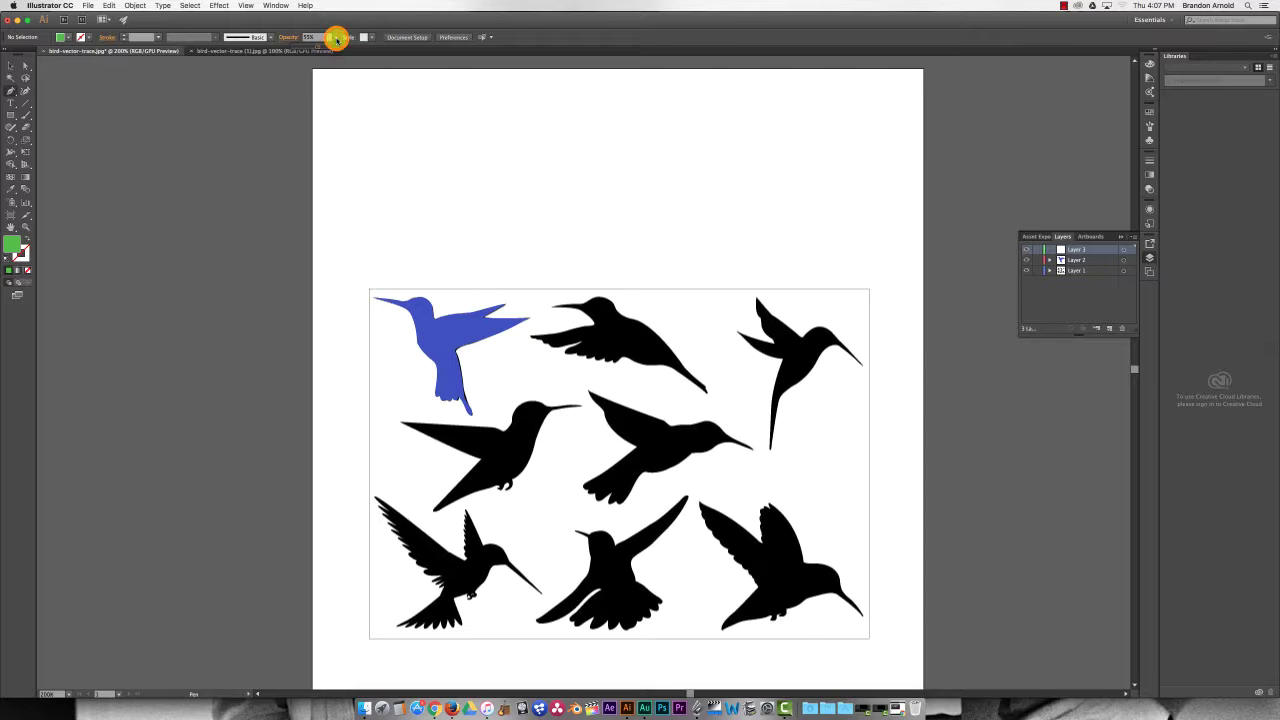
click(318, 38)
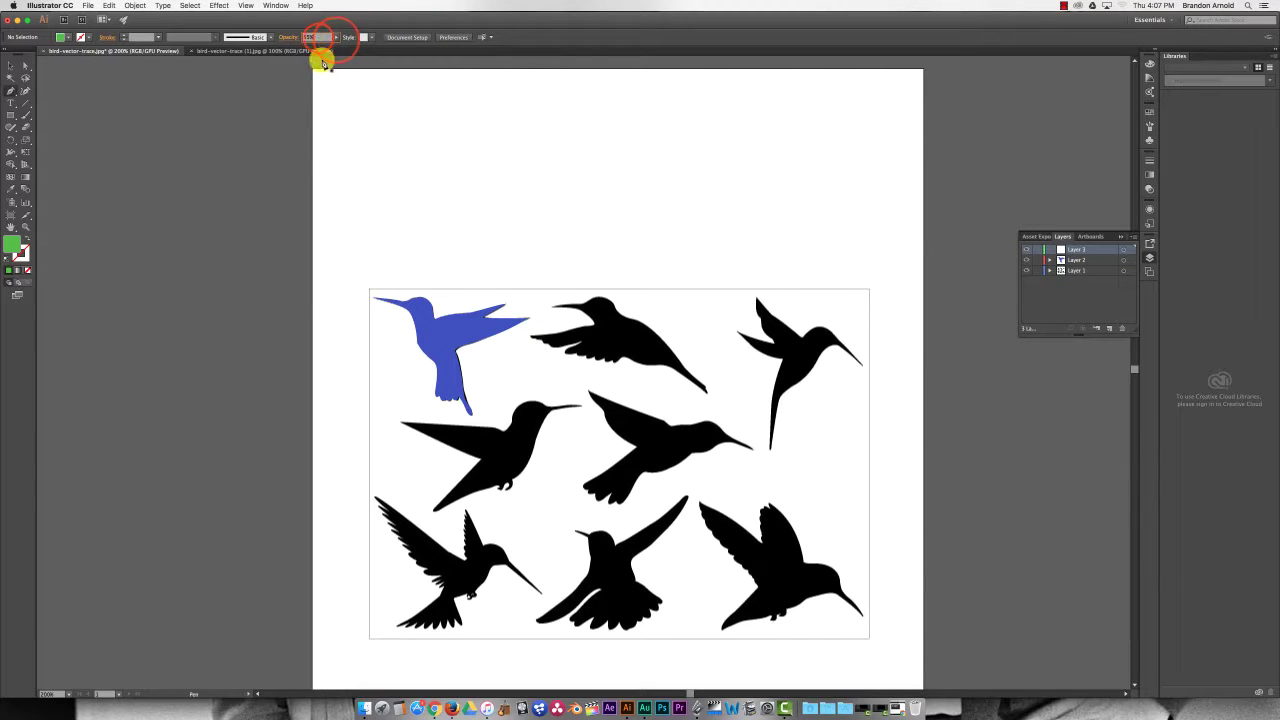
click(90, 40)
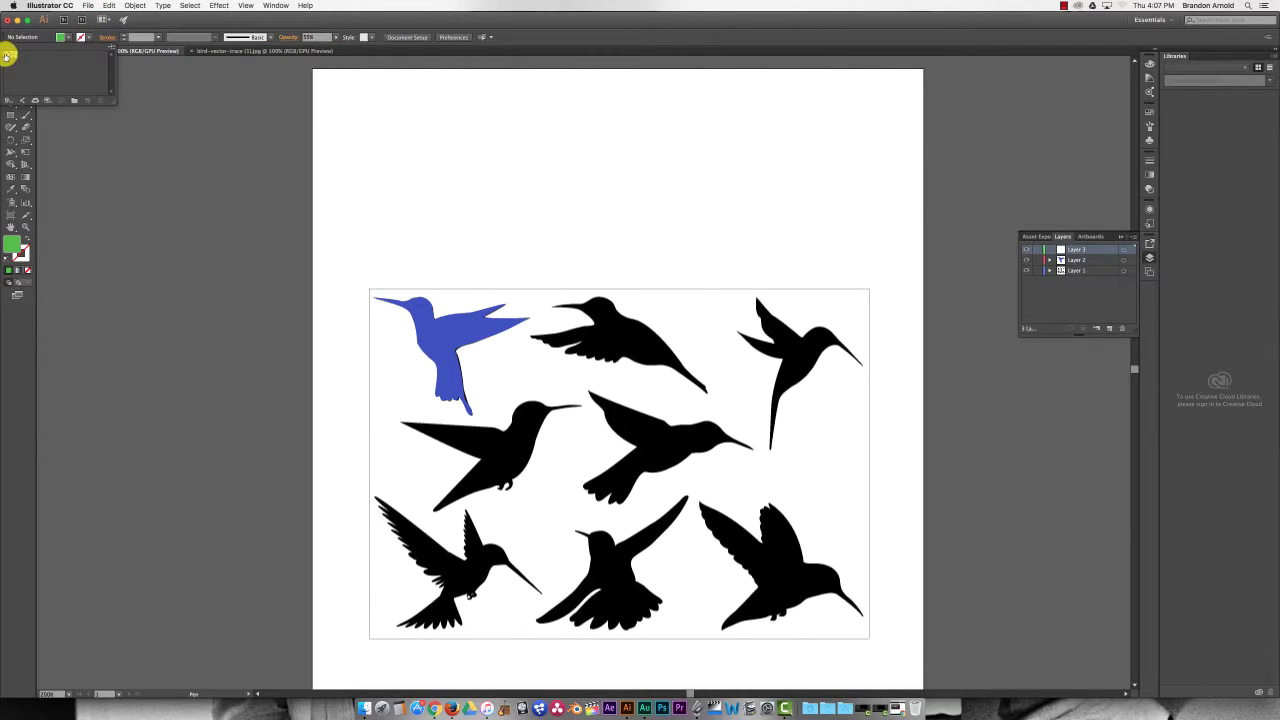
click(81, 38)
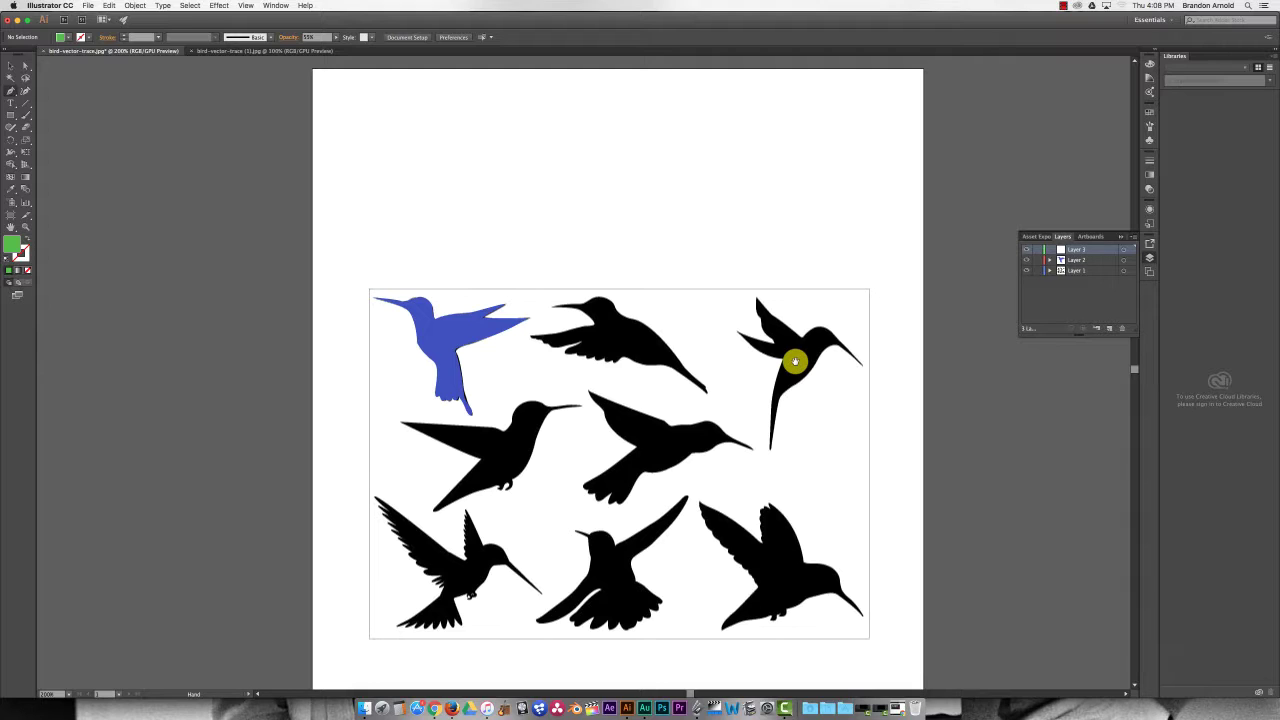
Zoom in on the top-right hummingbird and pan the view to centre it.
click(794, 362)
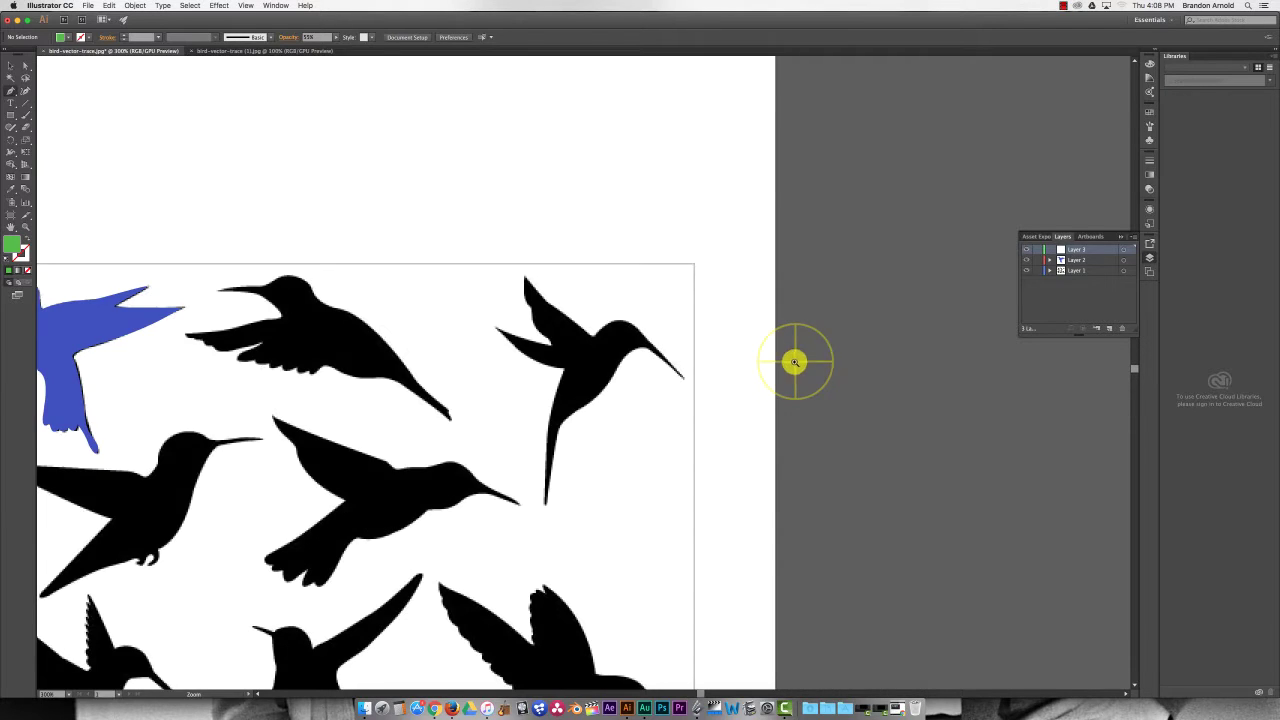
click(580, 366)
click(580, 366)
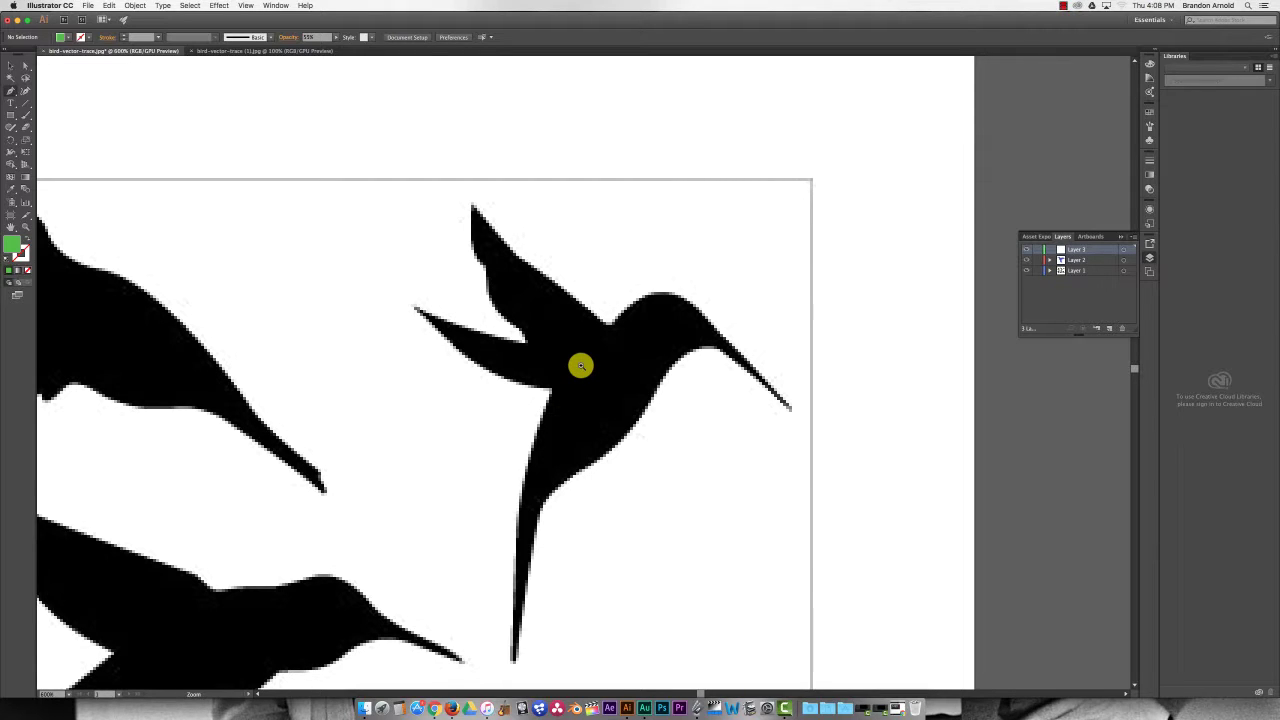
alt+click(580, 366)
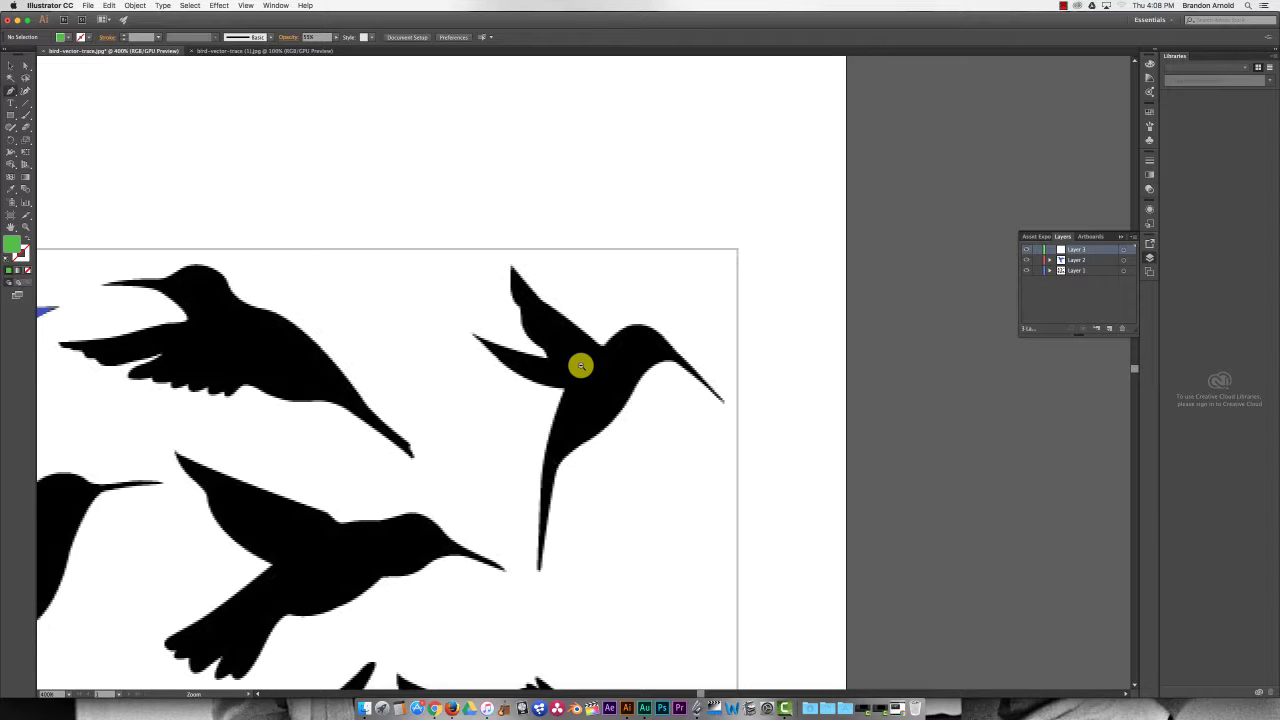
click(580, 366)
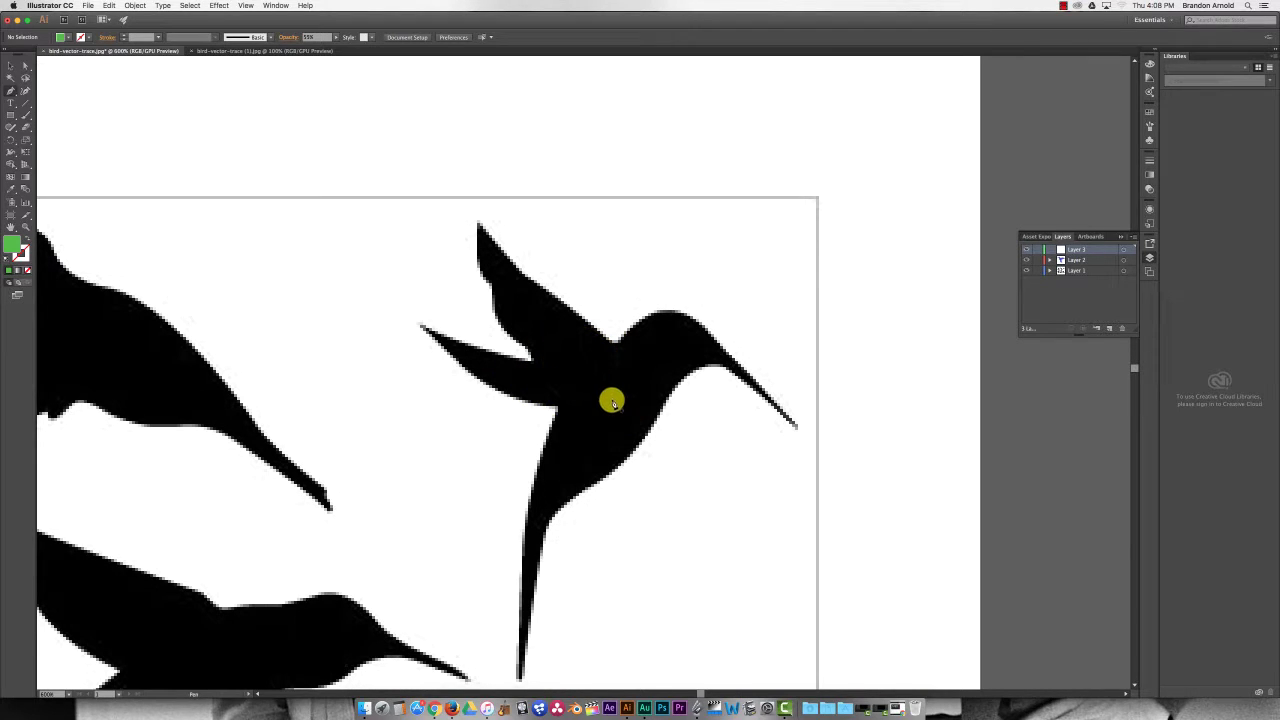
drag(615, 391, 669, 317)
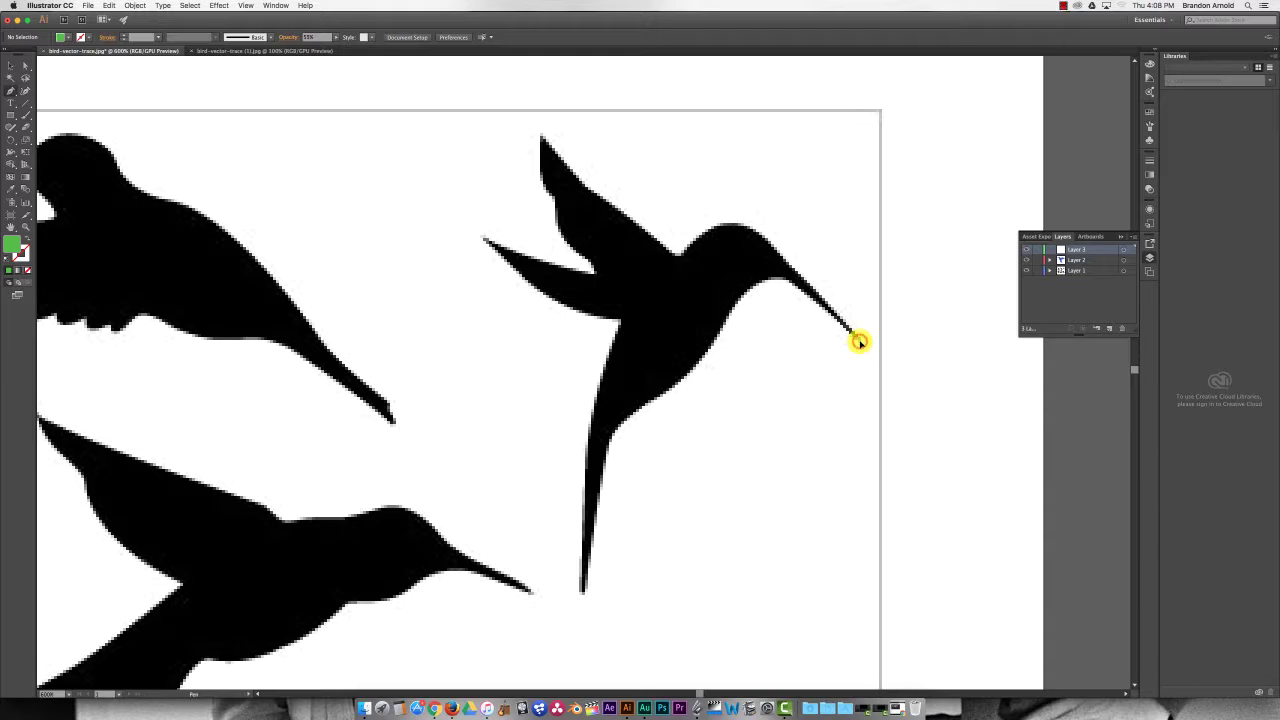
Place curved Pen anchors from the beak tip along the beak and over the head.
click(858, 341)
drag(851, 328, 830, 305)
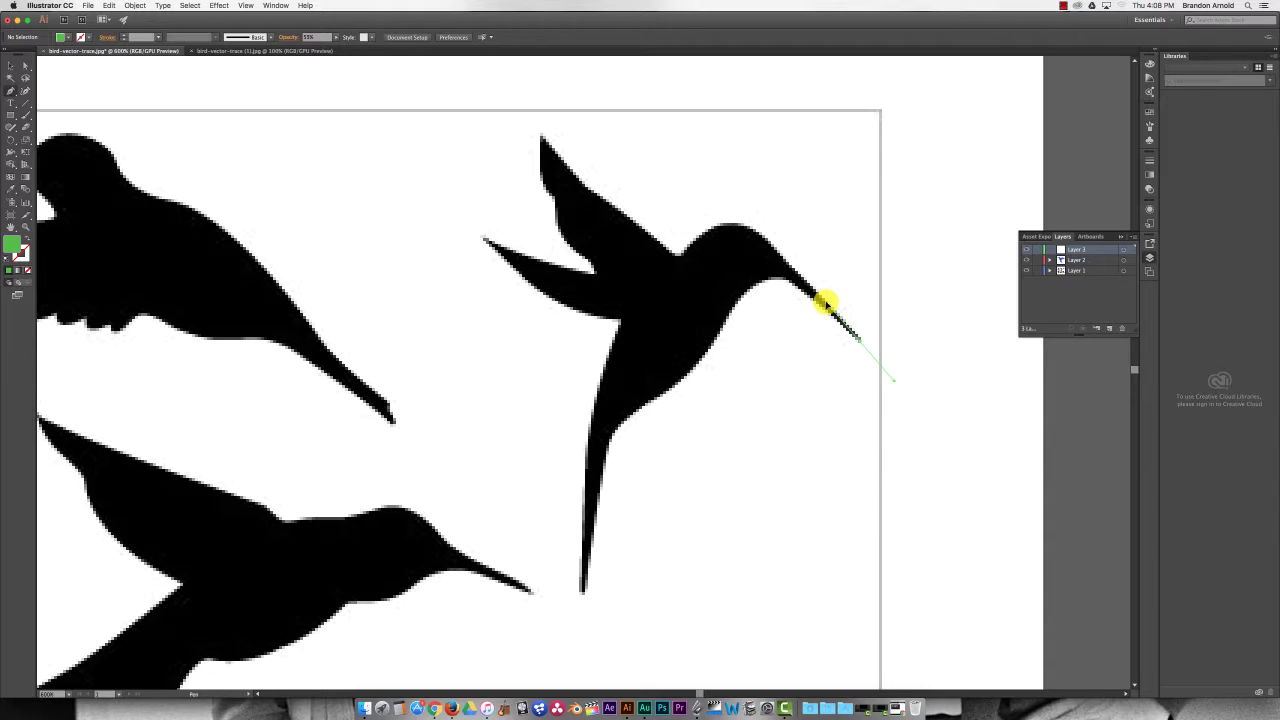
drag(827, 303, 728, 216)
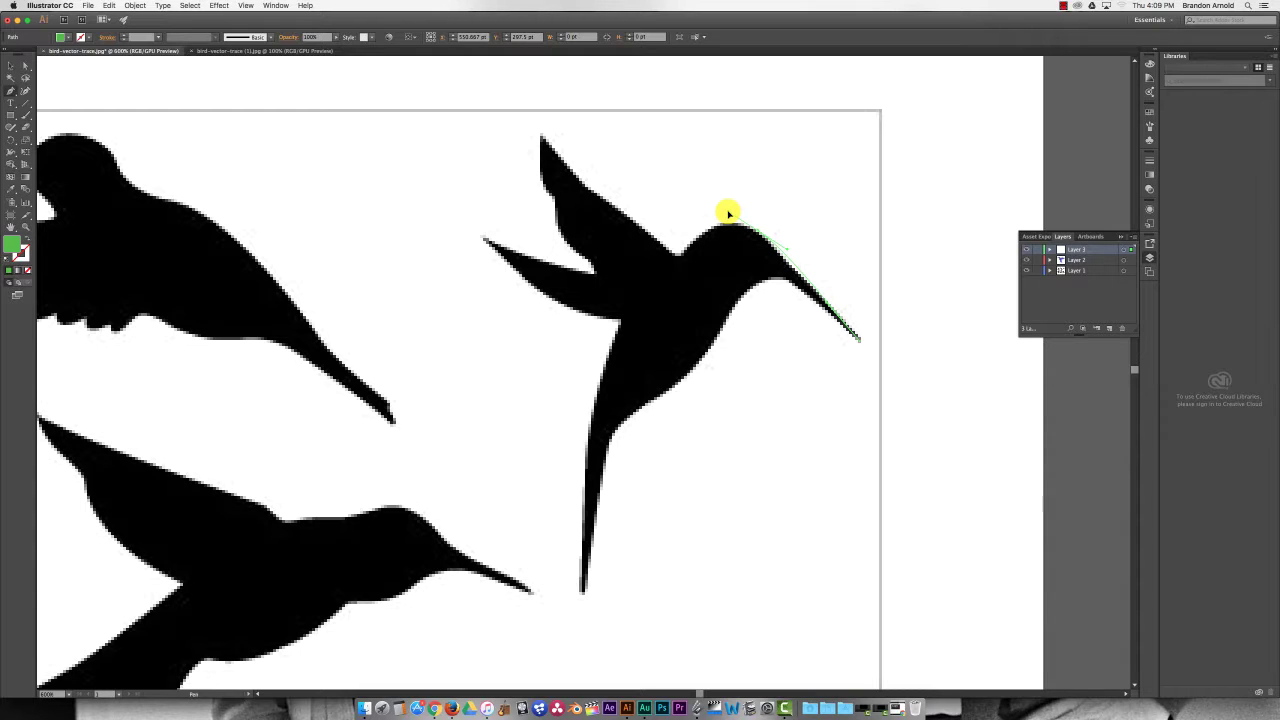
drag(728, 212, 687, 245)
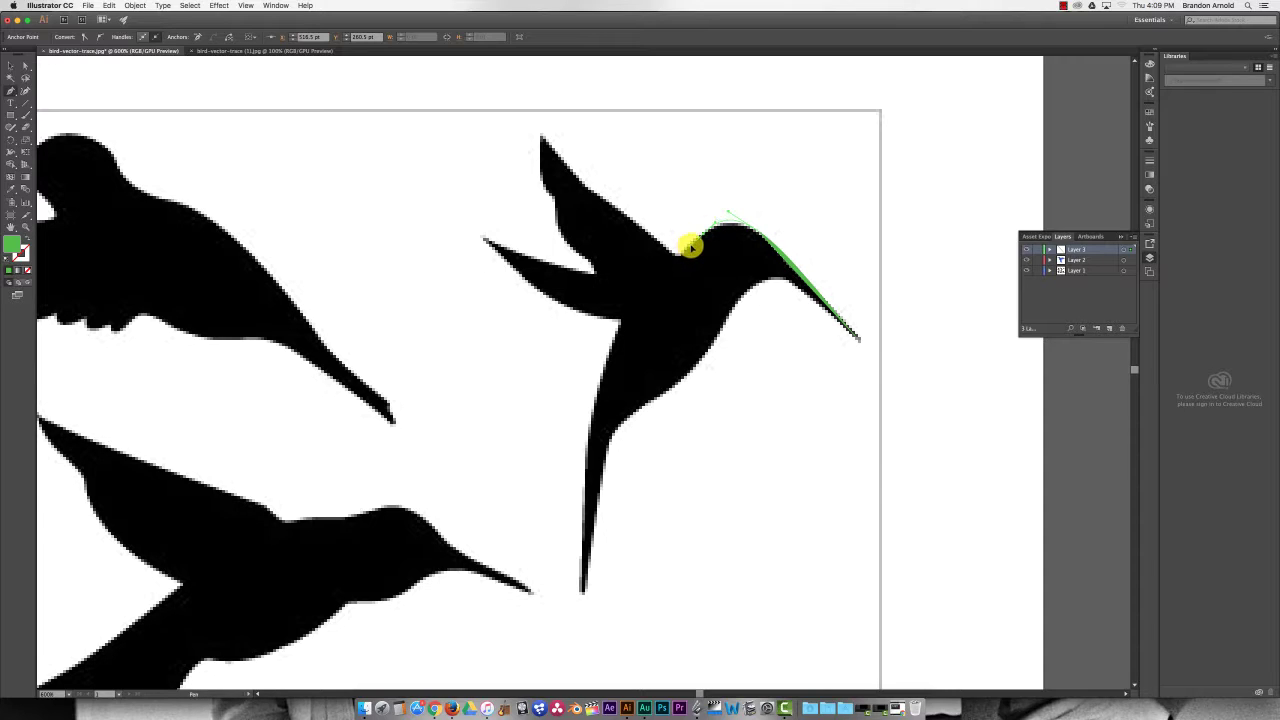
drag(690, 247, 686, 258)
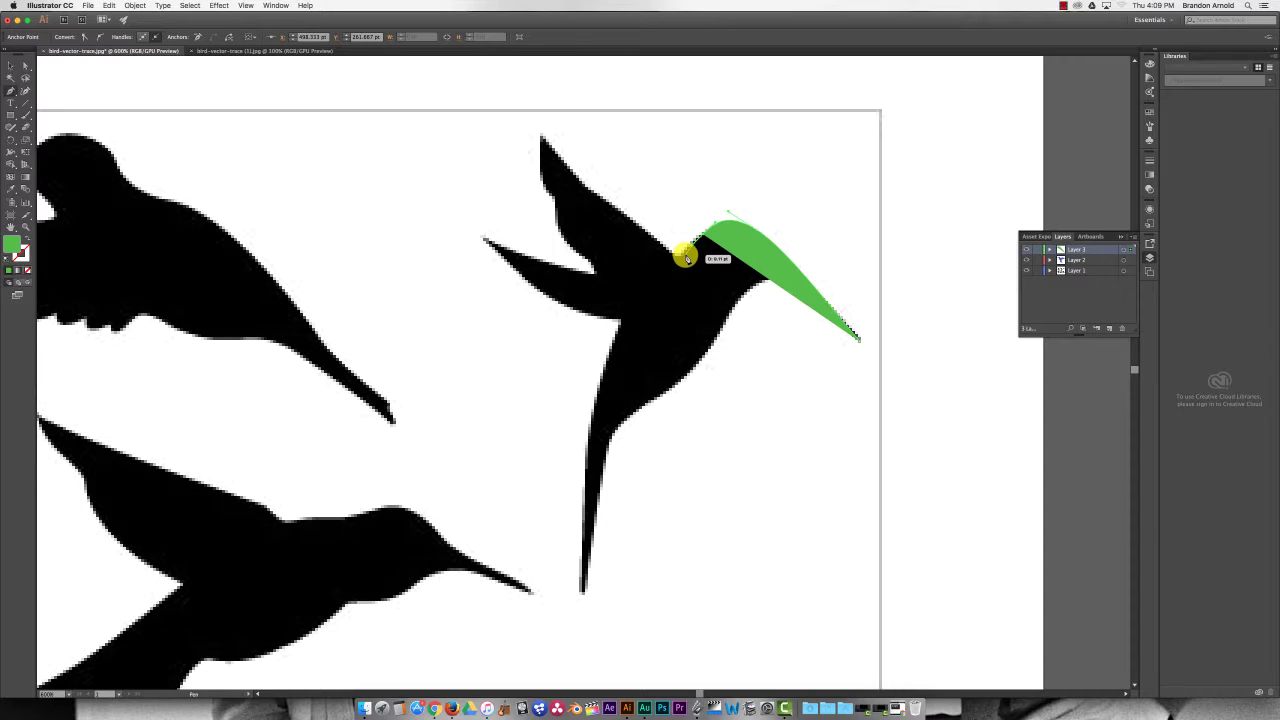
Fine-tune the curves at the beak base and neck anchors.
drag(686, 259, 682, 259)
drag(682, 258, 676, 256)
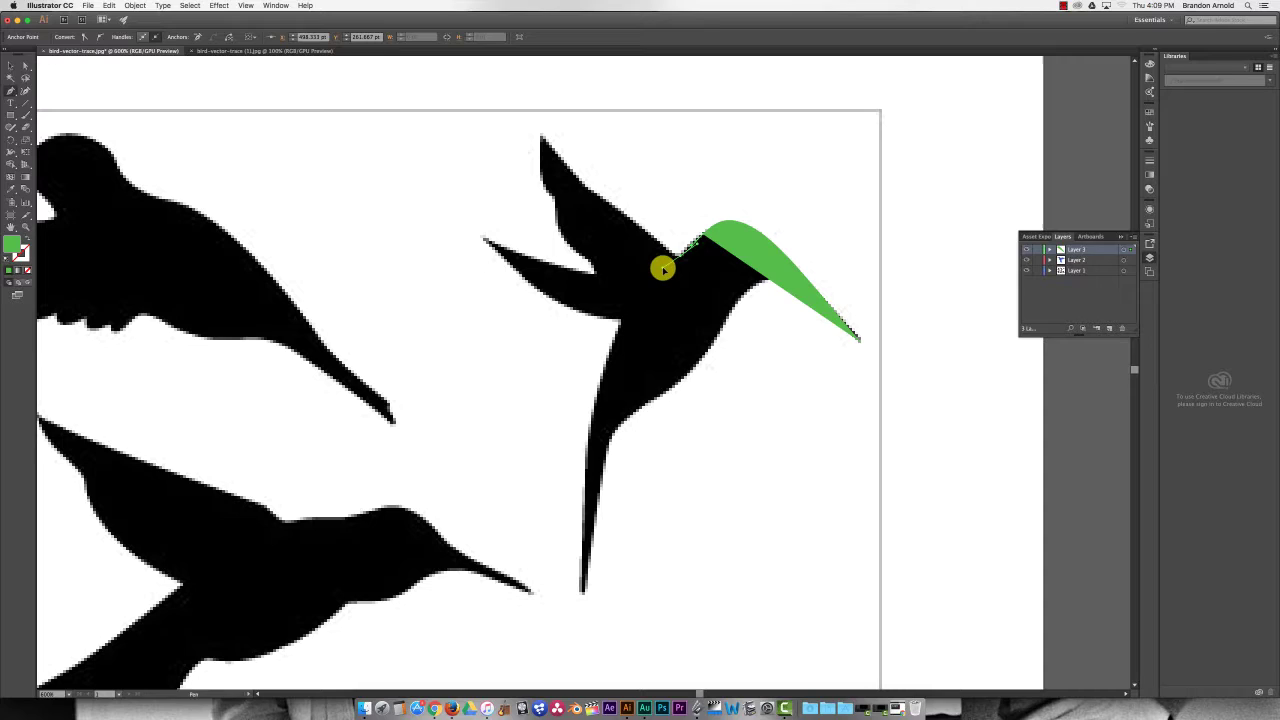
mouse_move(663, 270)
mouse_down()
mouse_move(677, 257)
mouse_move(665, 272)
mouse_move(672, 253)
mouse_move(635, 225)
mouse_move(648, 256)
mouse_move(648, 243)
mouse_move(662, 249)
mouse_move(659, 264)
mouse_up()
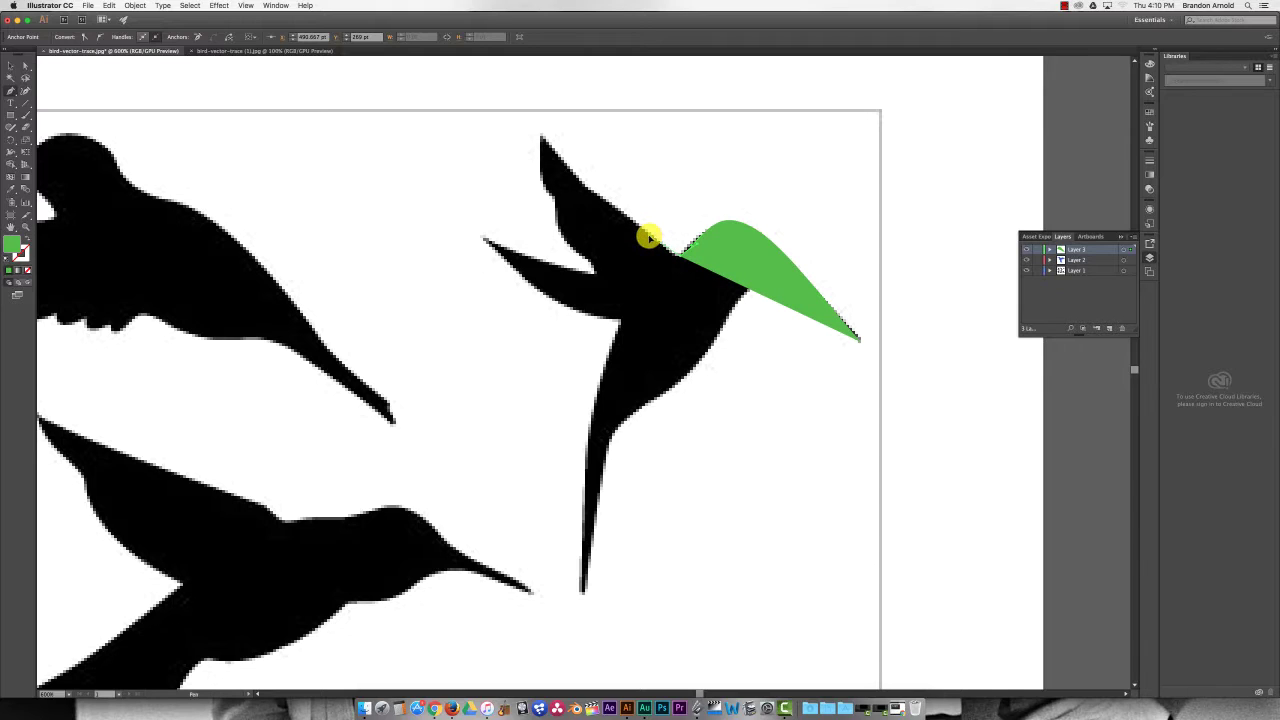
drag(649, 237, 514, 100)
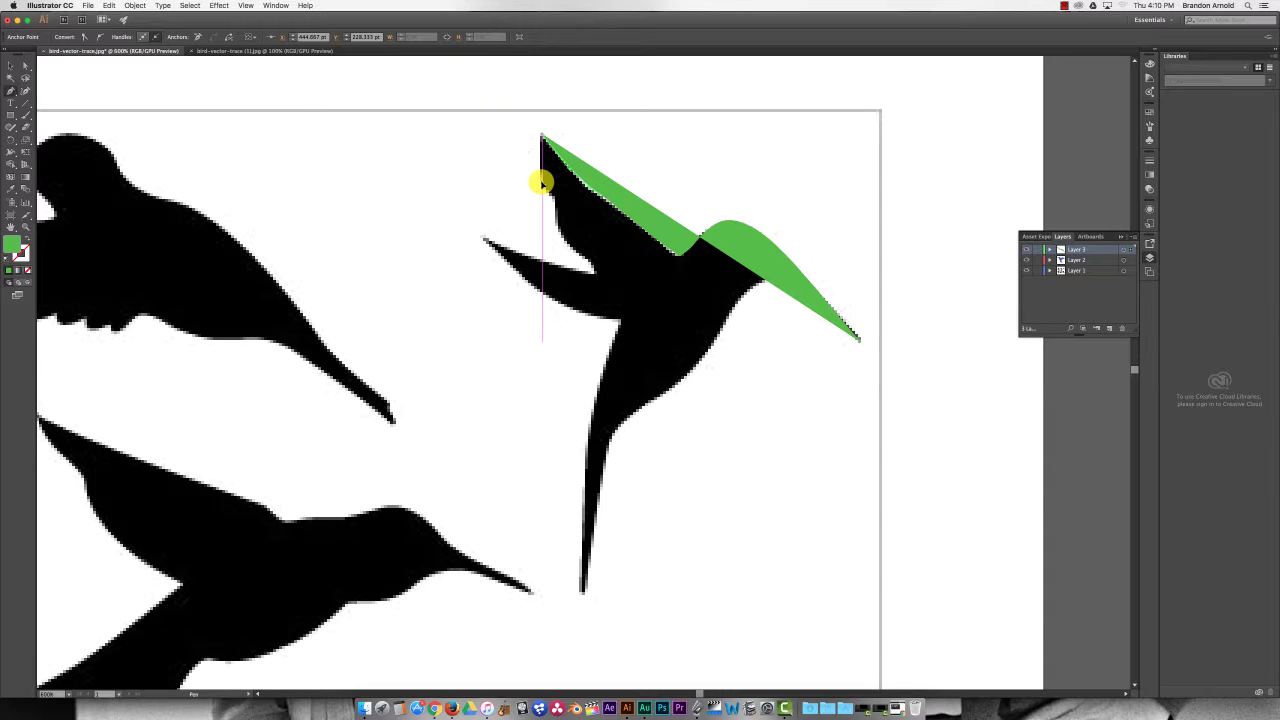
Continue the green path down the upper wing, into the wing notch, along the lower wing and body.
drag(541, 183, 556, 201)
click(541, 185)
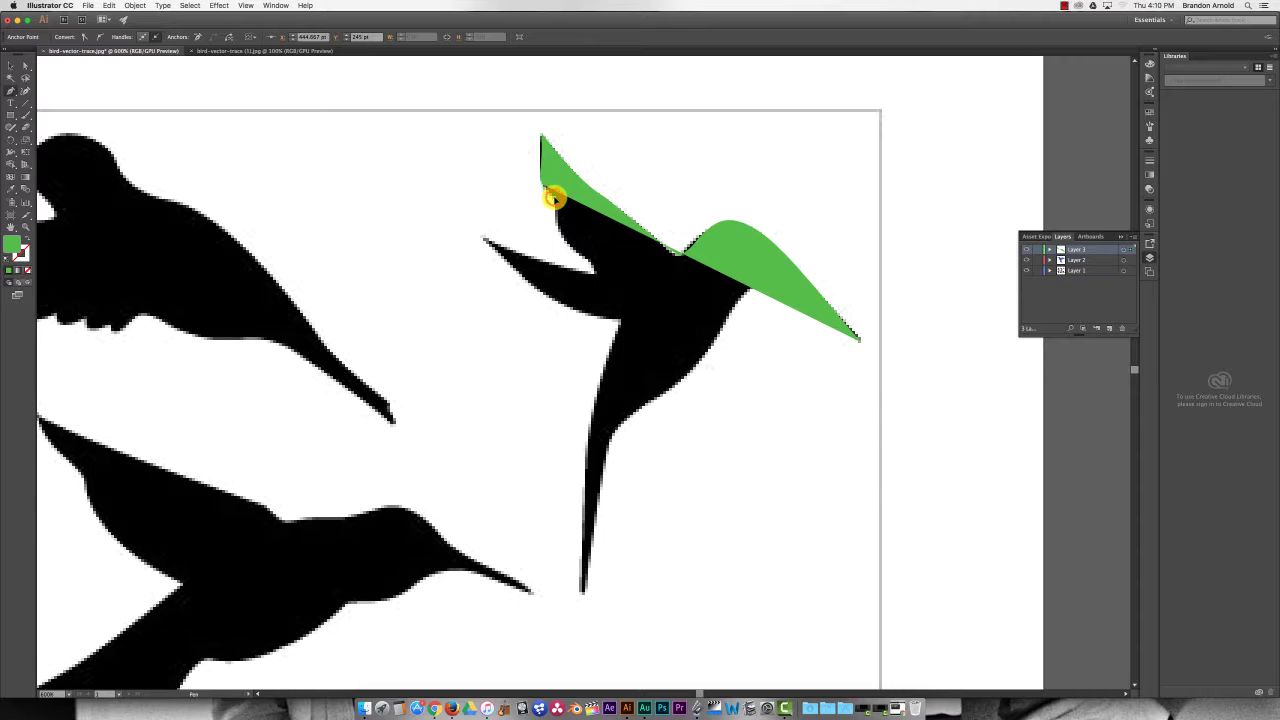
click(556, 201)
drag(561, 196, 629, 289)
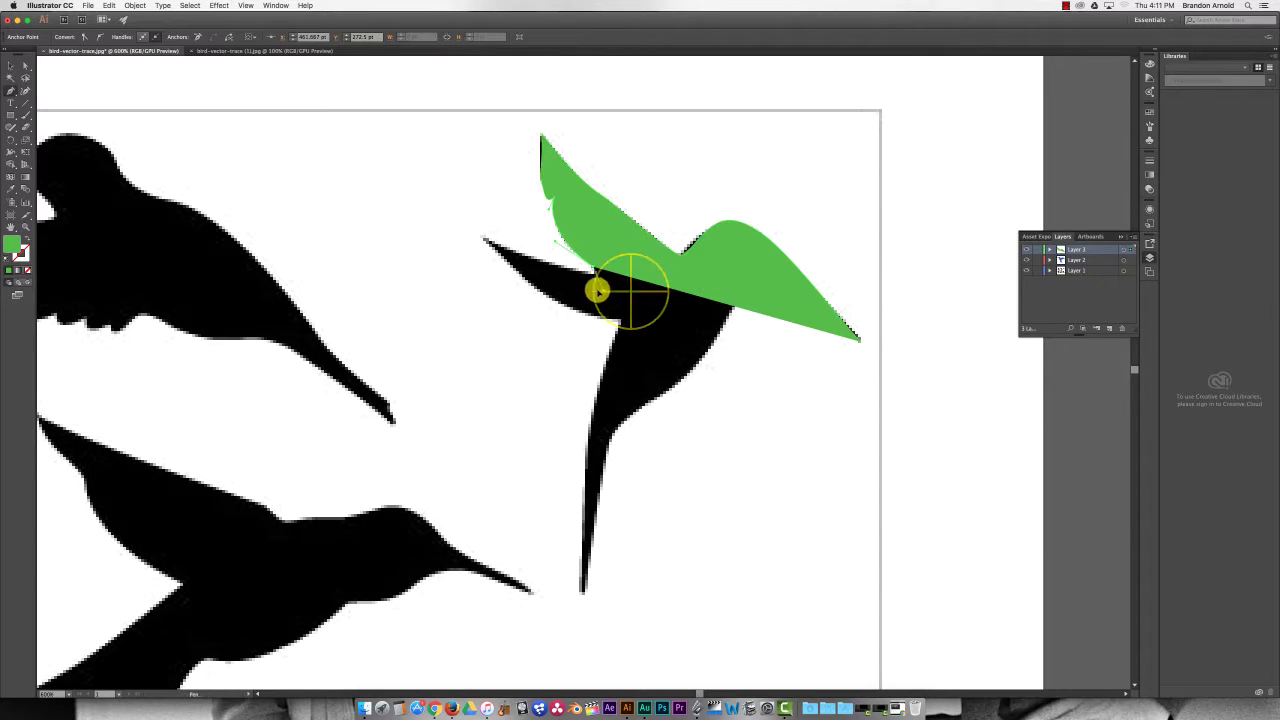
drag(555, 268, 492, 296)
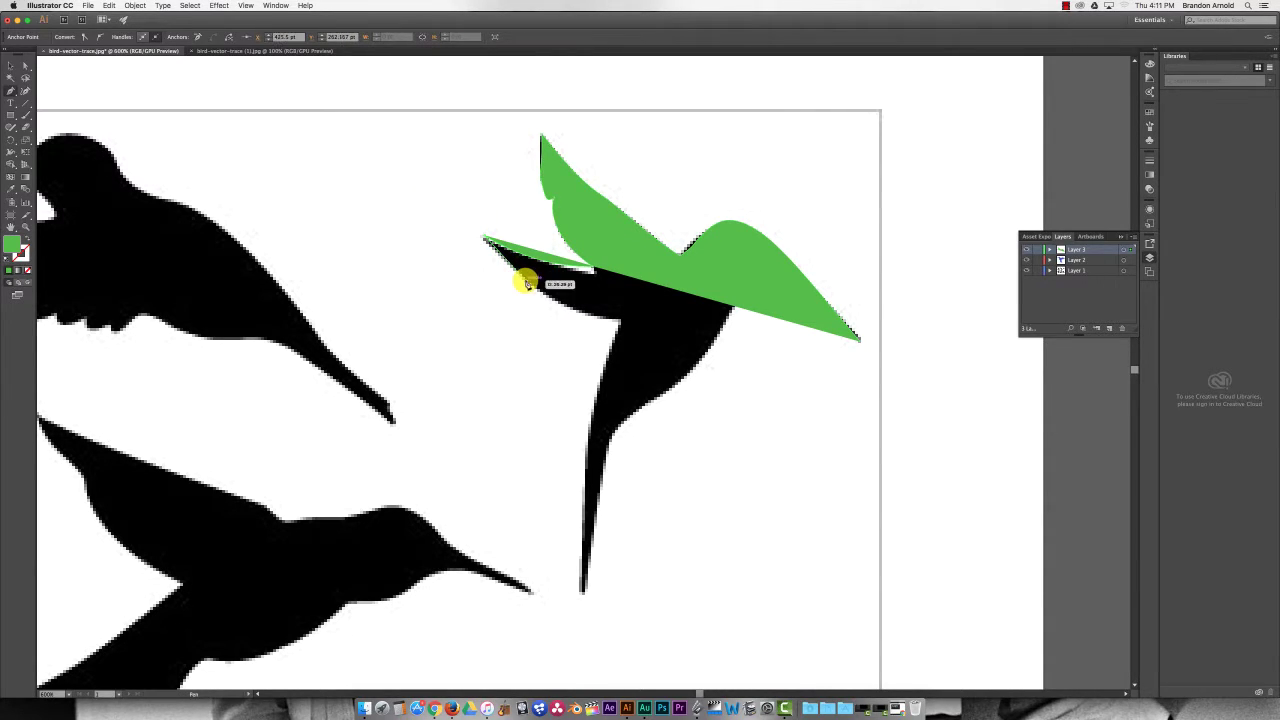
drag(545, 295, 637, 309)
drag(588, 424, 628, 428)
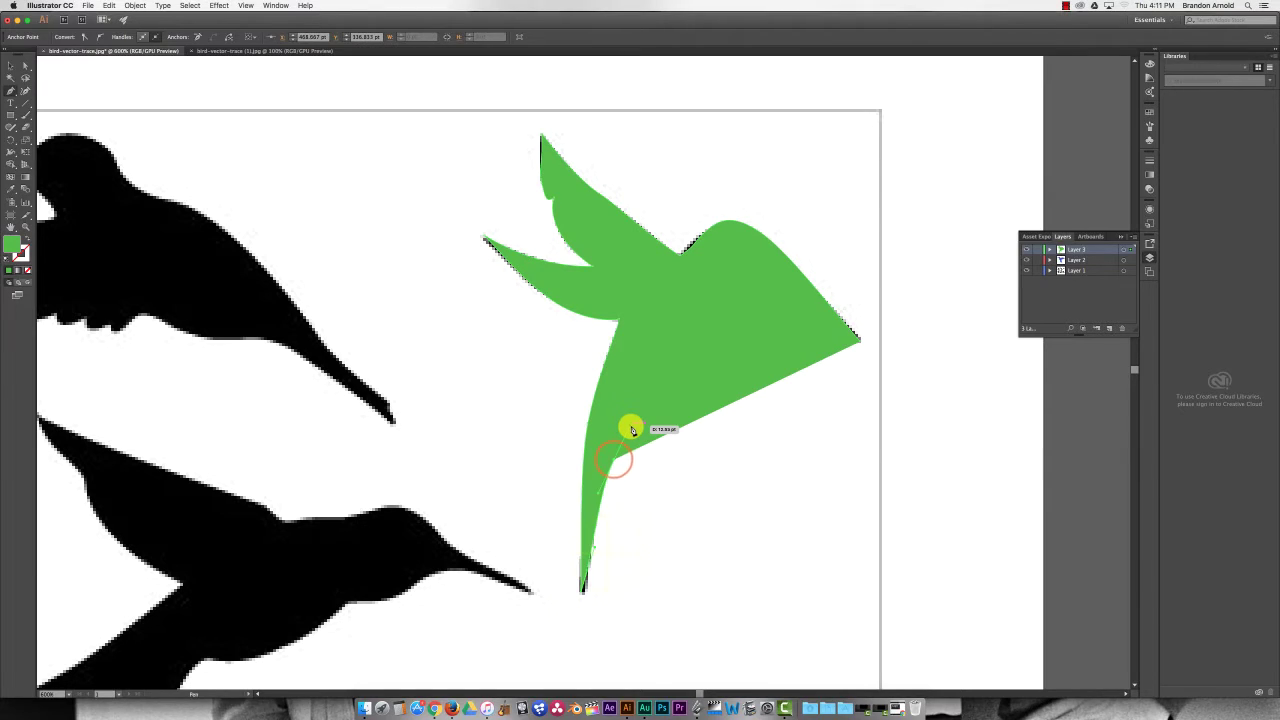
Select the green bird shape and lower its opacity to 48% in the Control bar.
click(13, 65)
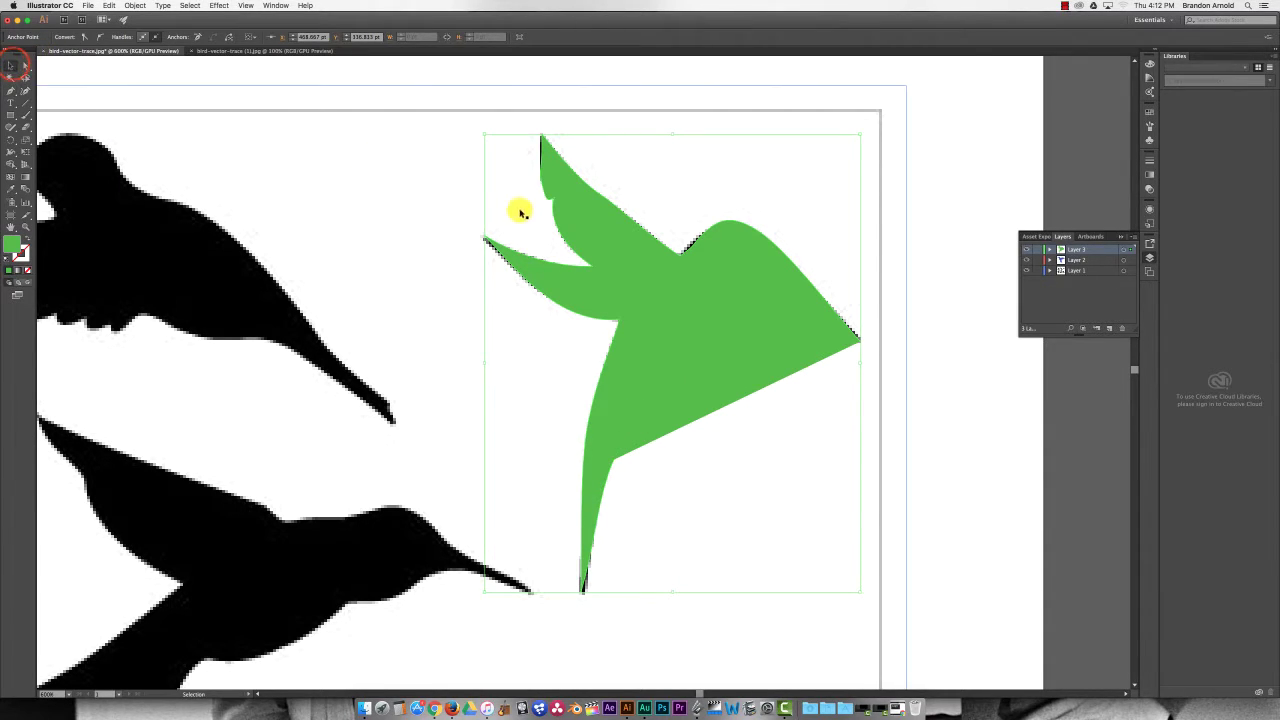
click(585, 226)
drag(585, 226, 606, 246)
click(8, 65)
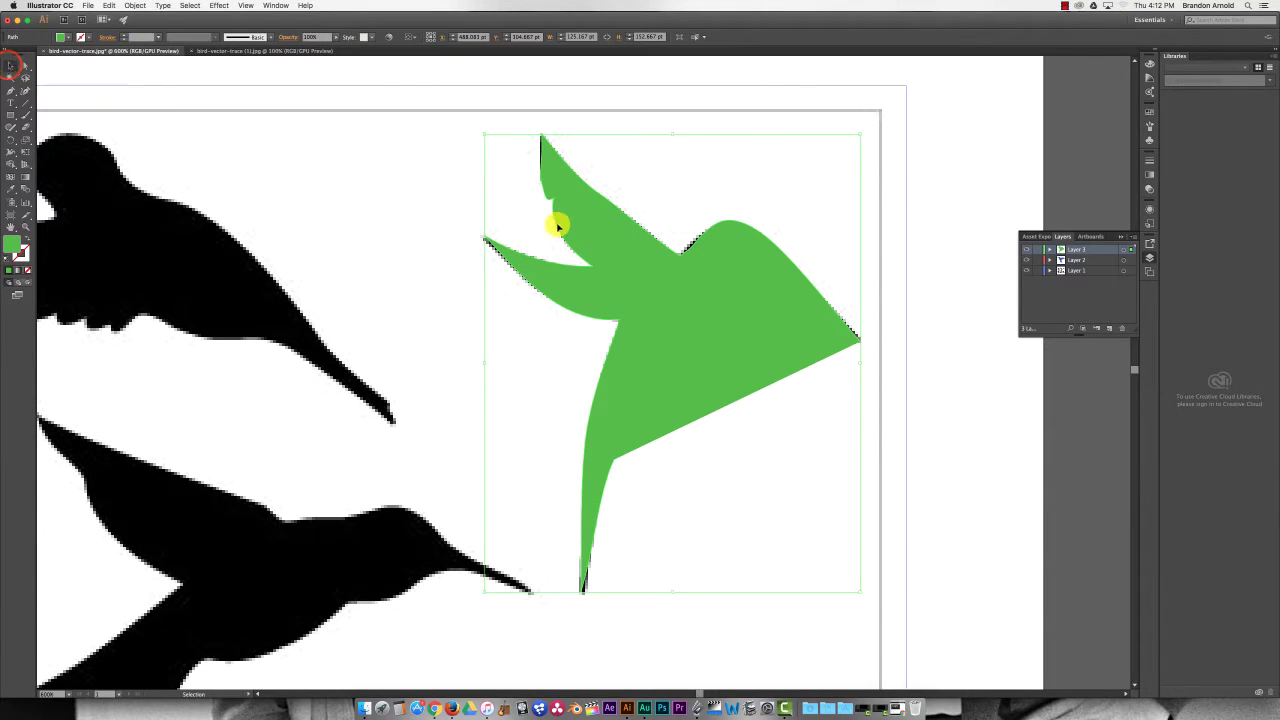
click(597, 238)
click(337, 38)
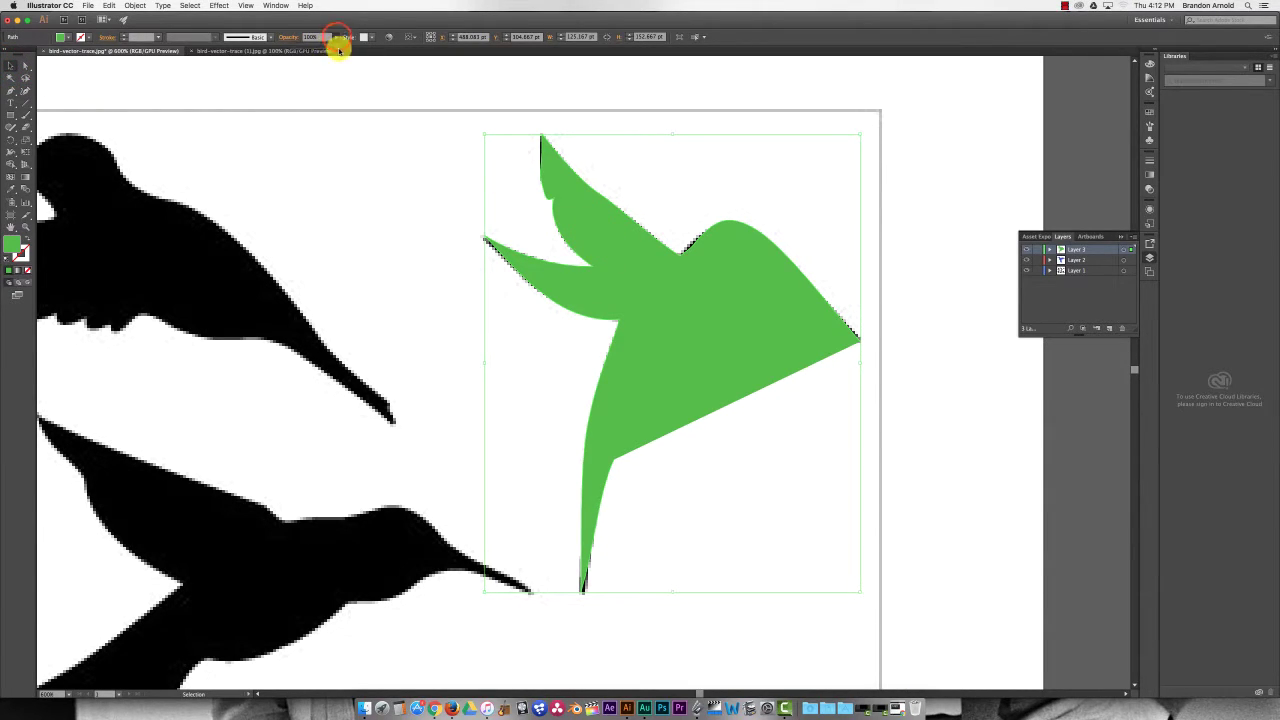
drag(337, 50, 315, 48)
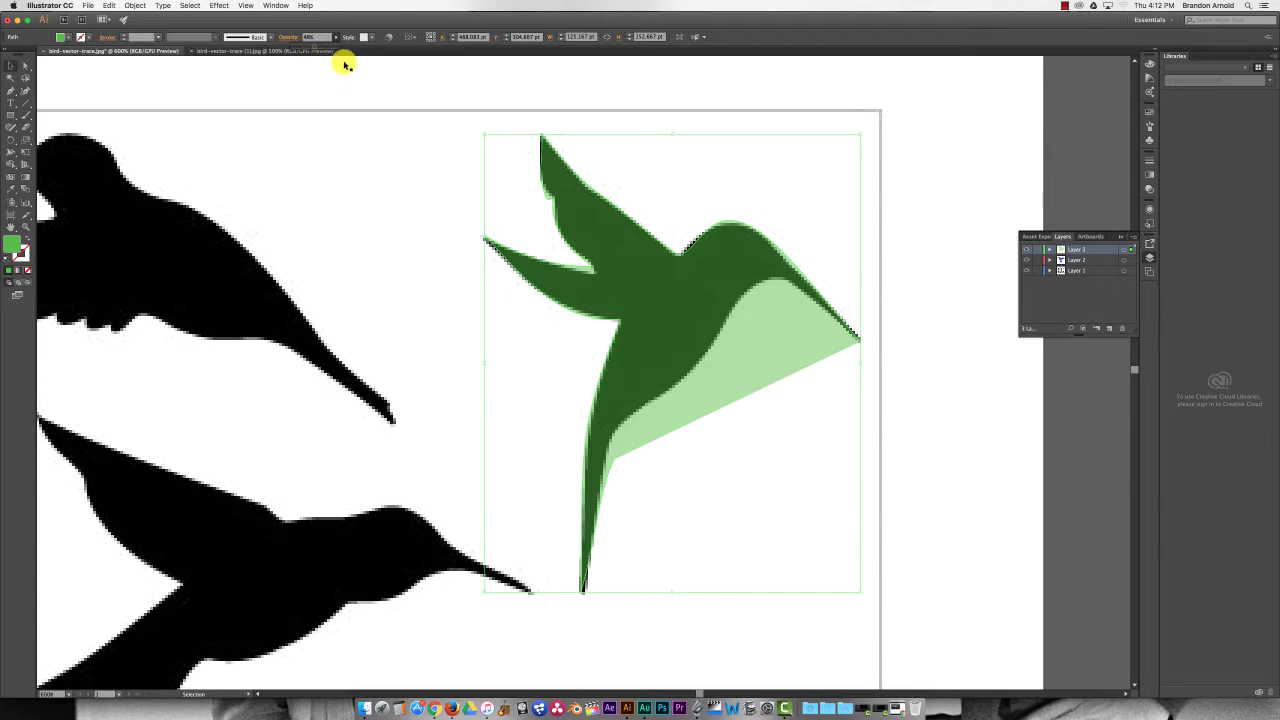
click(642, 302)
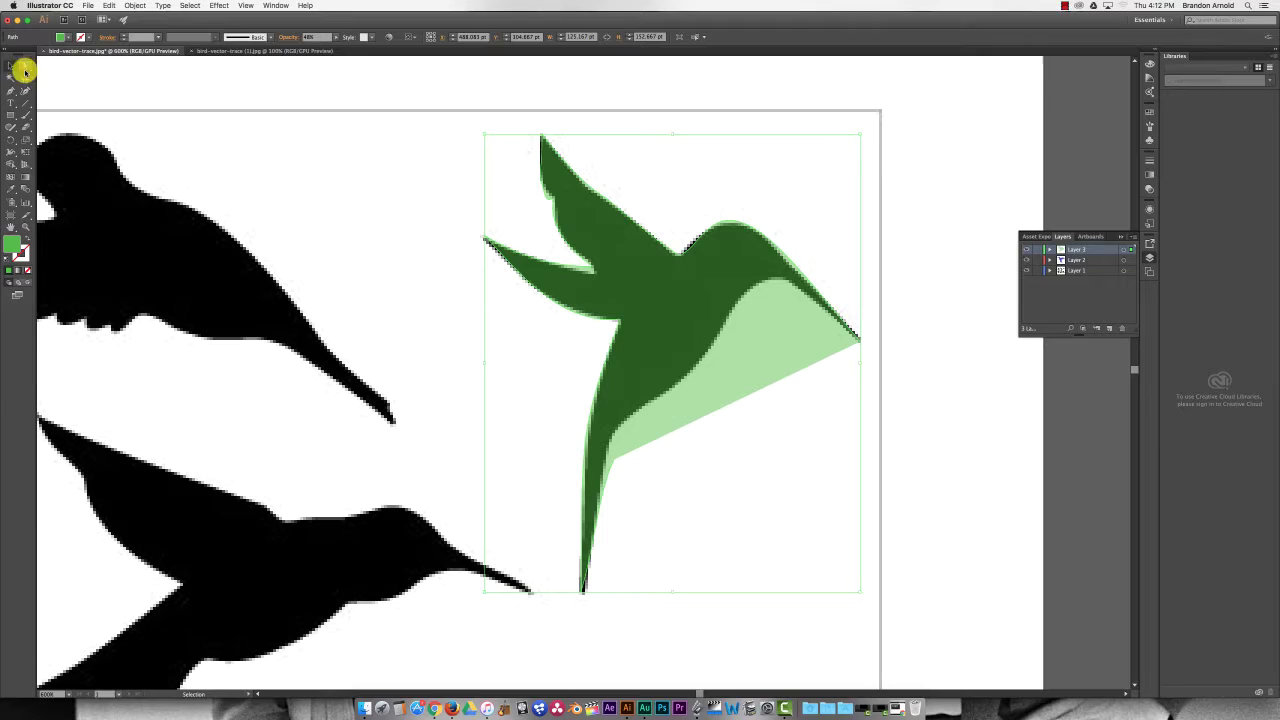
Redraw the throat and beak underside with curved Pen anchors, ending in a sharp beak-tip corner.
click(11, 88)
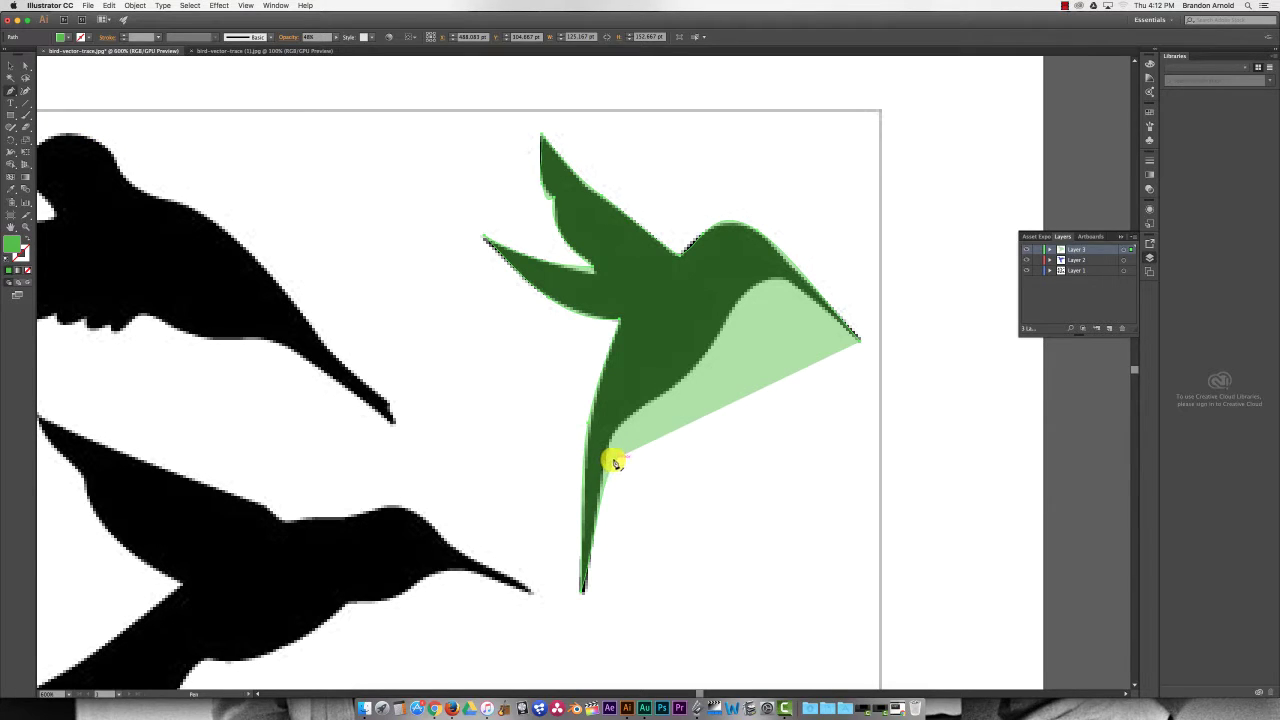
drag(615, 462, 618, 430)
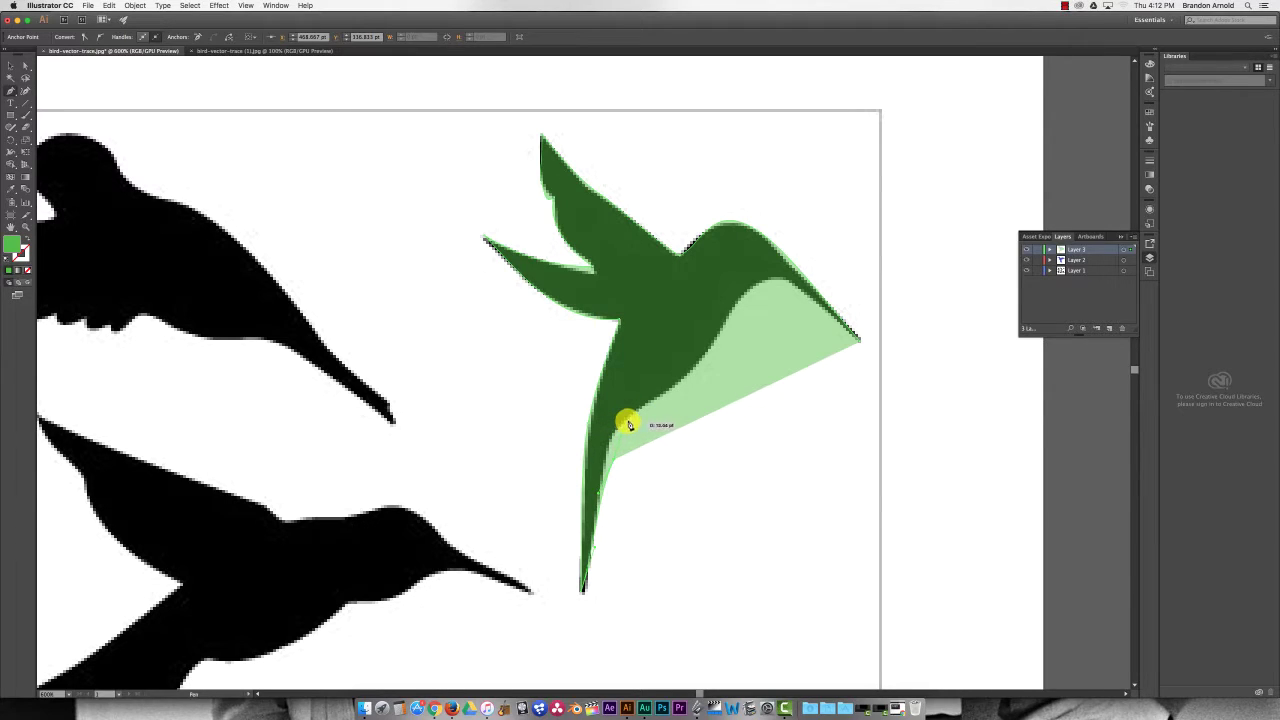
drag(635, 413, 712, 338)
drag(735, 300, 796, 281)
drag(846, 329, 855, 342)
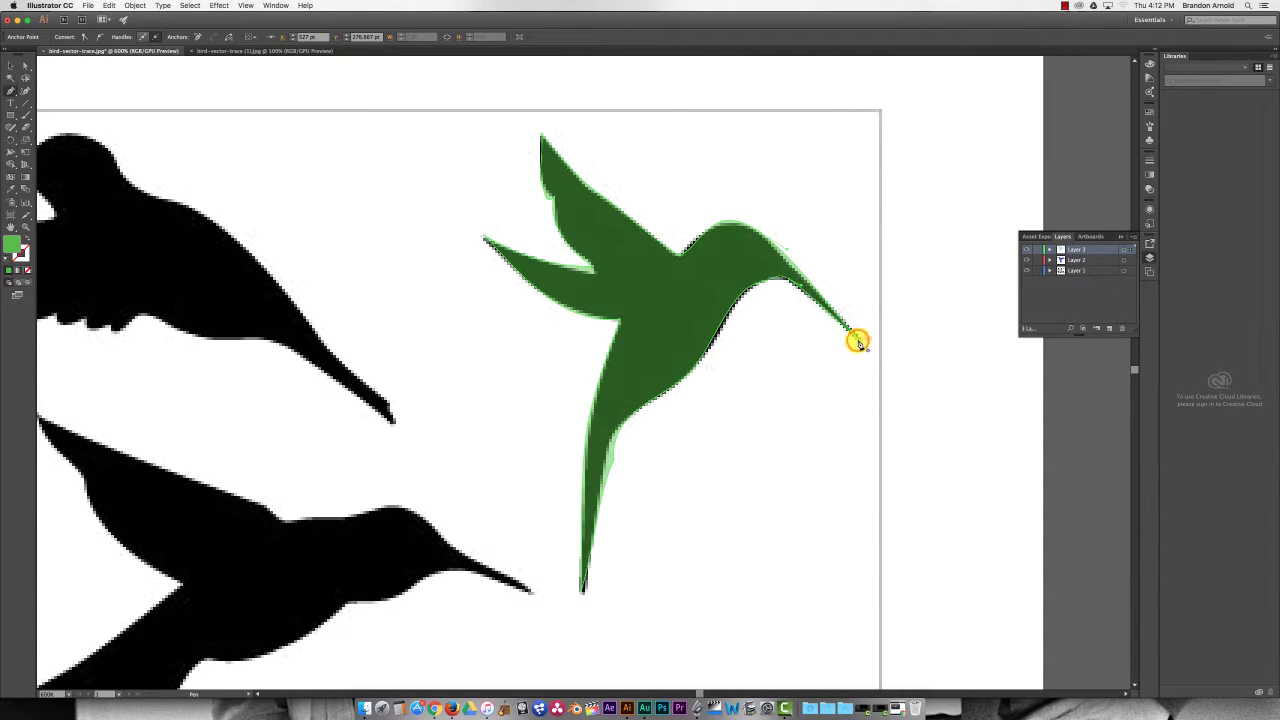
click(857, 338)
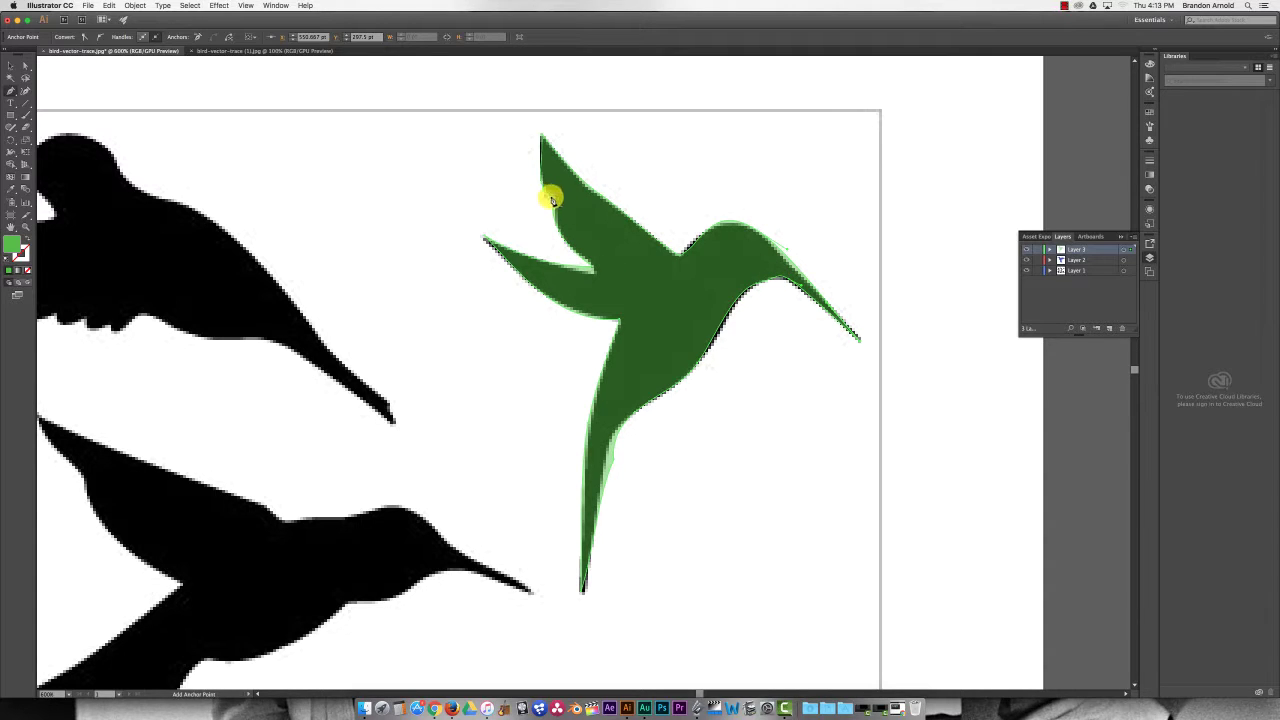
With Direct Selection, select anchor points on the green bird's upper and lower wings.
click(20, 100)
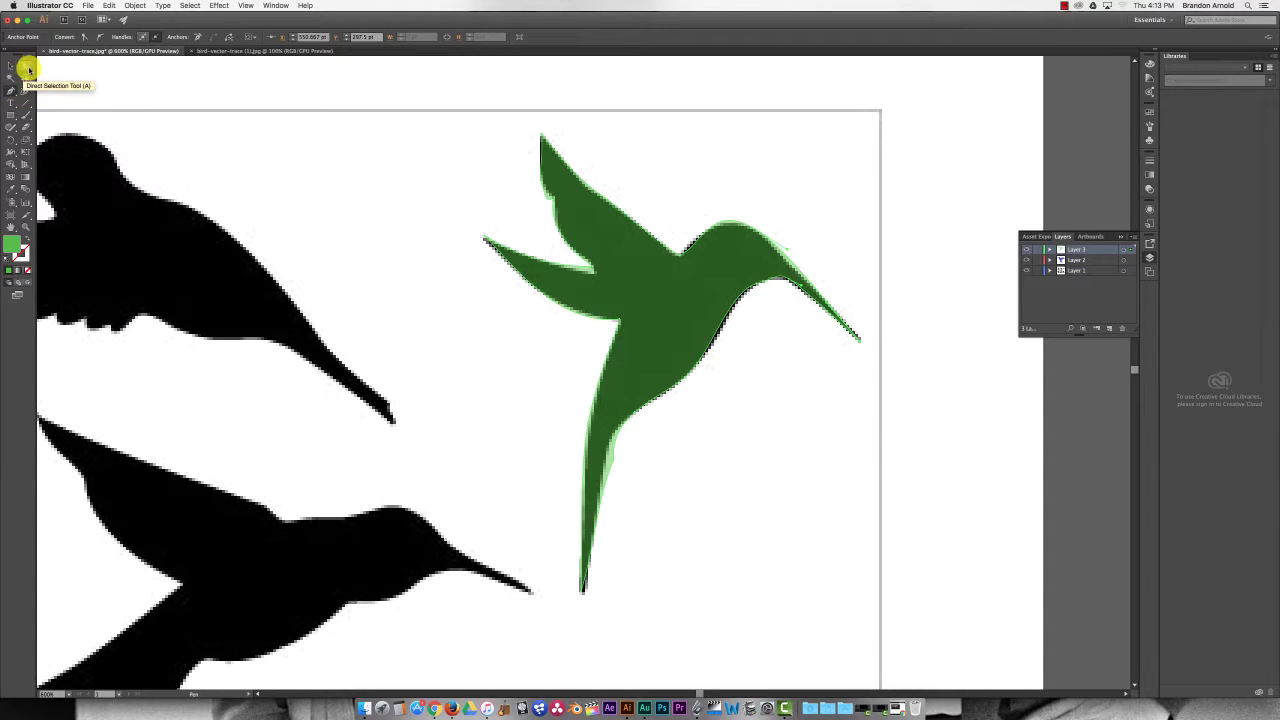
click(26, 67)
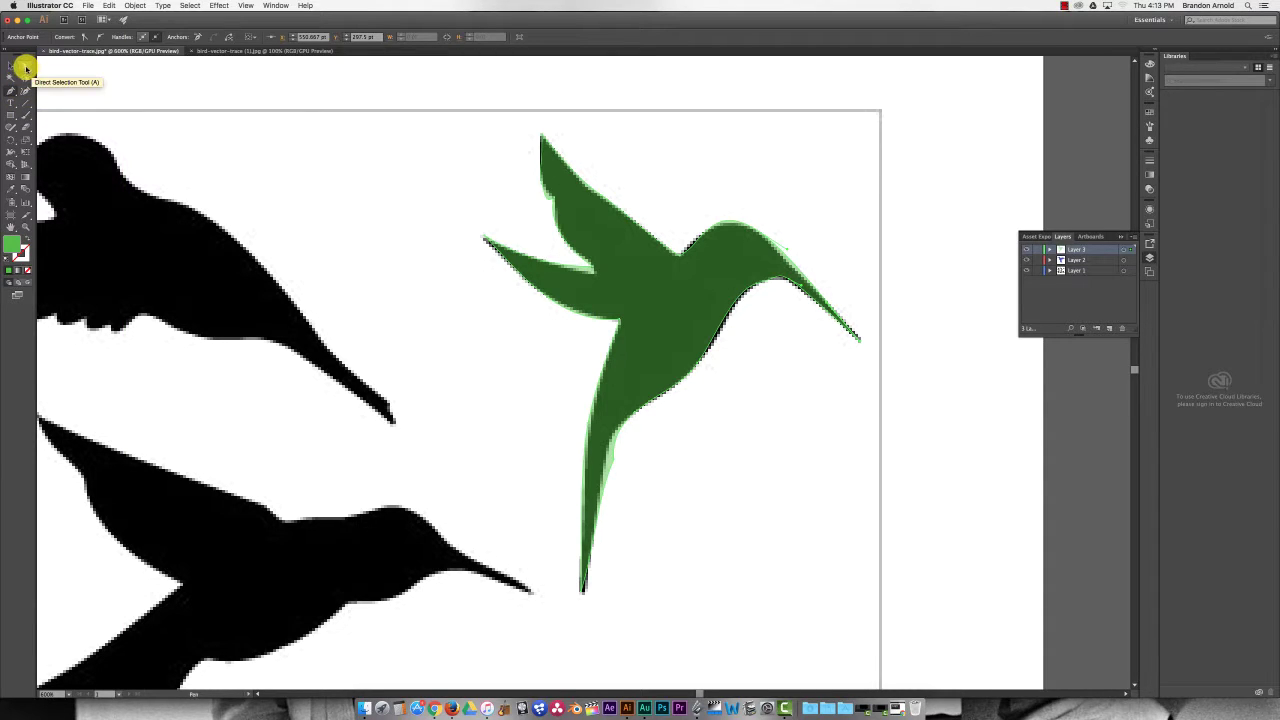
click(543, 140)
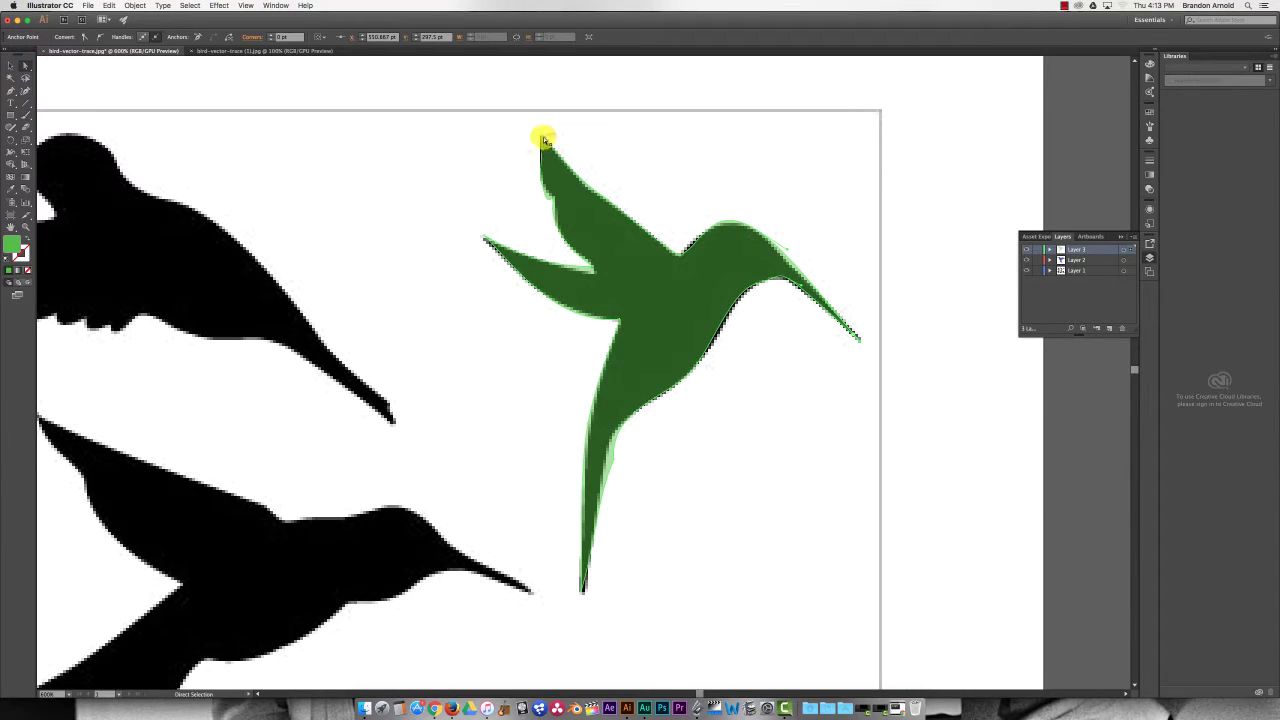
click(551, 196)
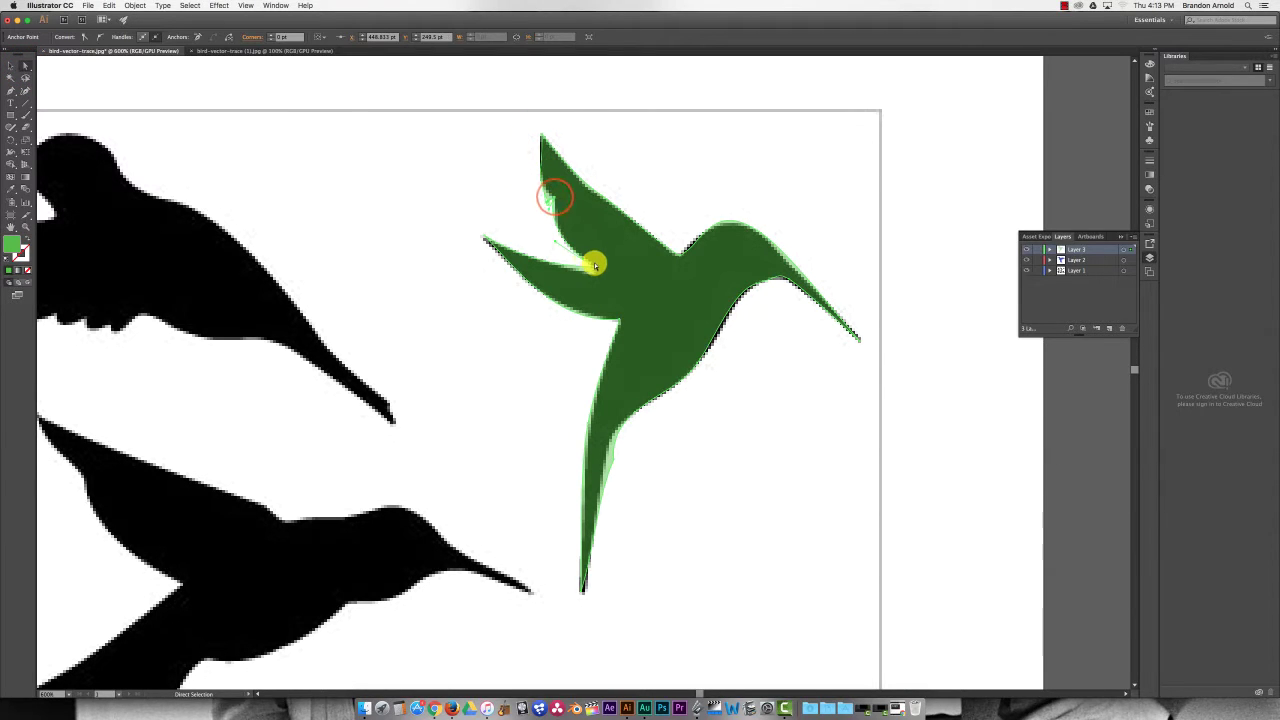
click(485, 238)
click(557, 202)
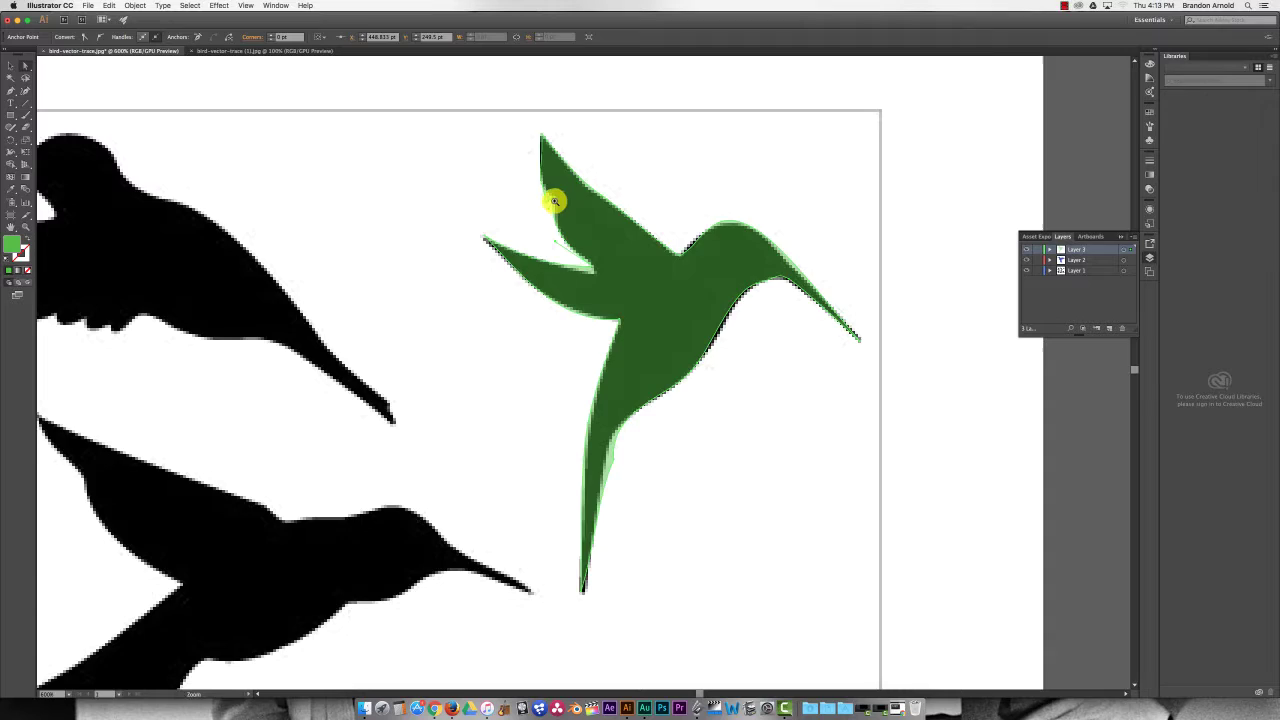
Zoom in on the upper wing notch and move its point up to fit the silhouette.
click(554, 201)
click(580, 366)
click(585, 382)
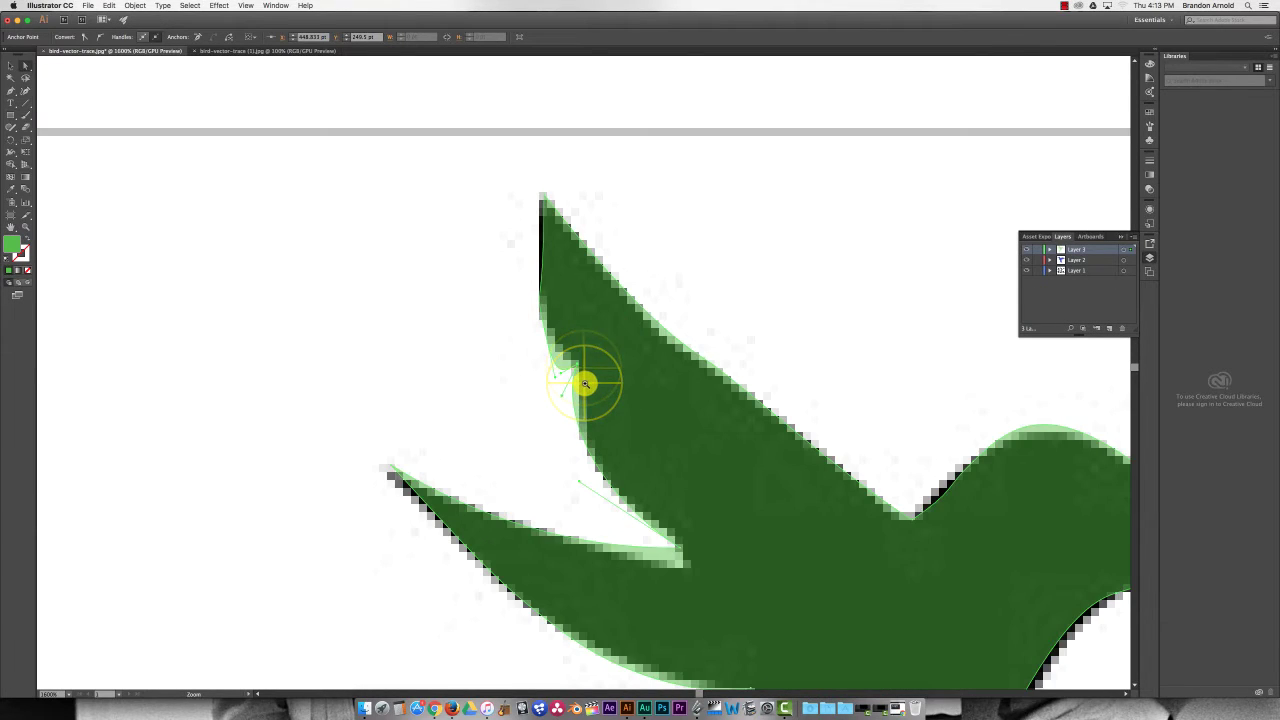
click(585, 382)
click(572, 337)
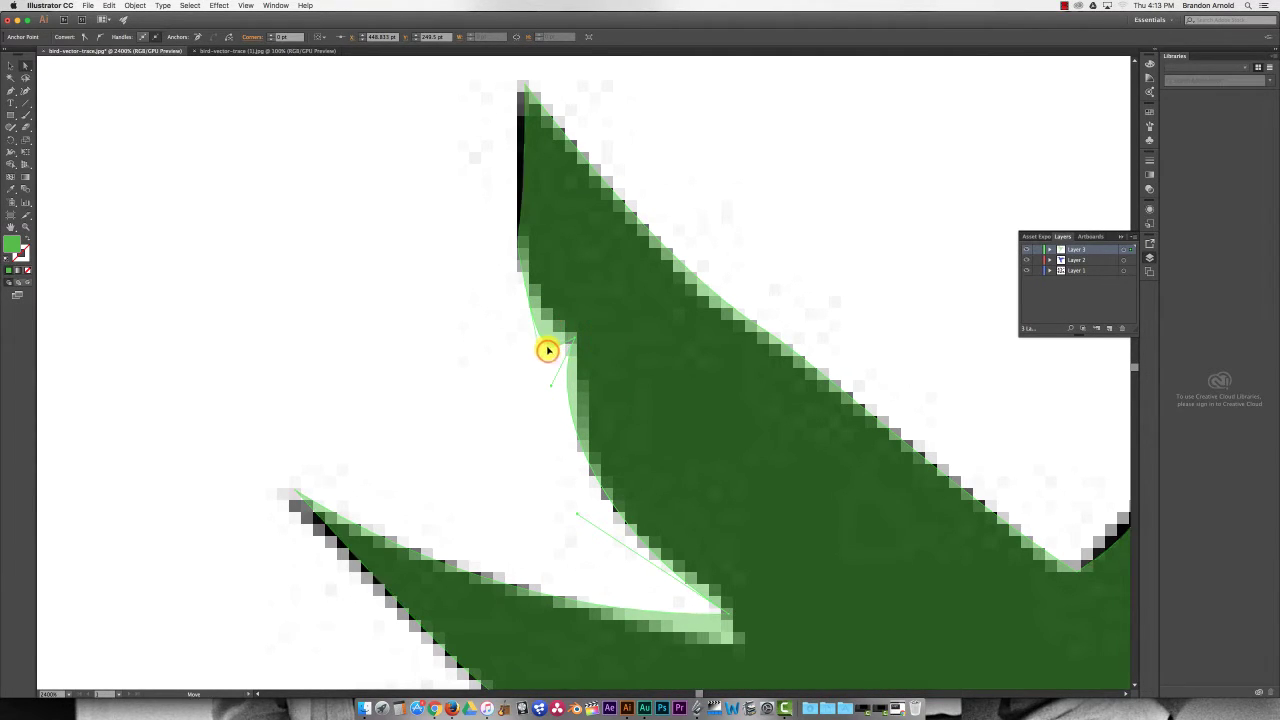
drag(547, 350, 547, 328)
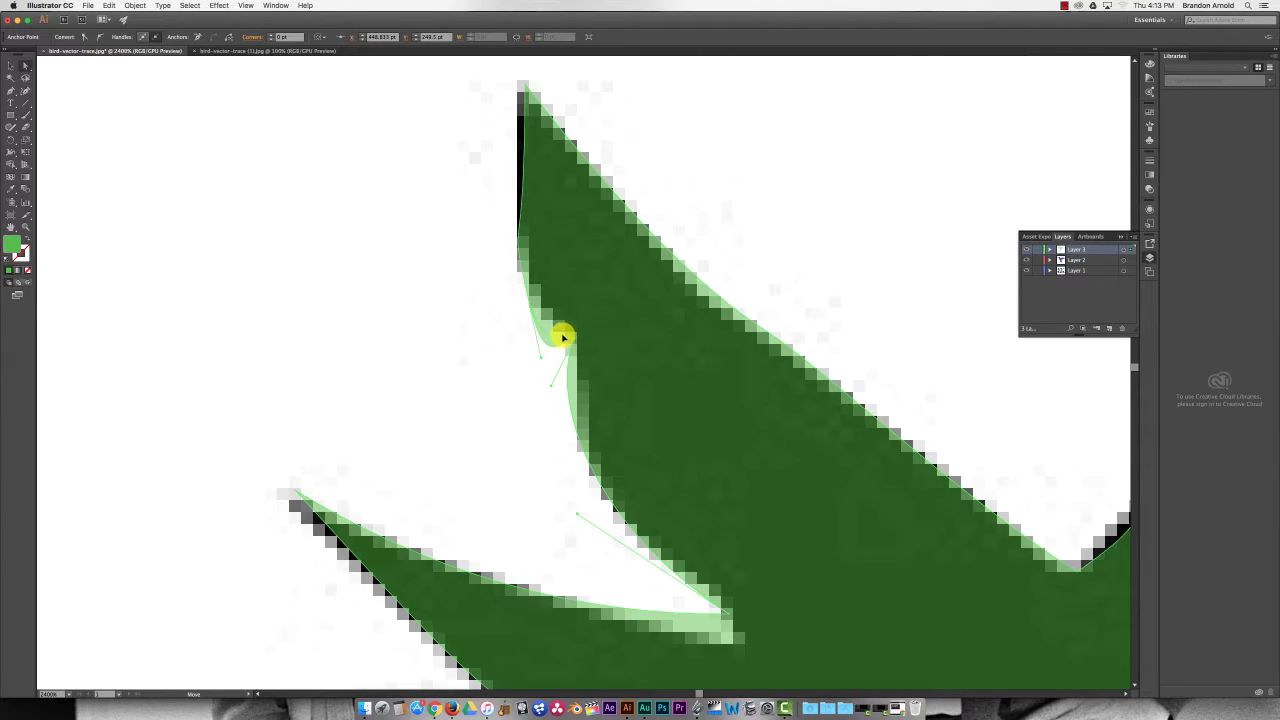
drag(540, 358, 543, 306)
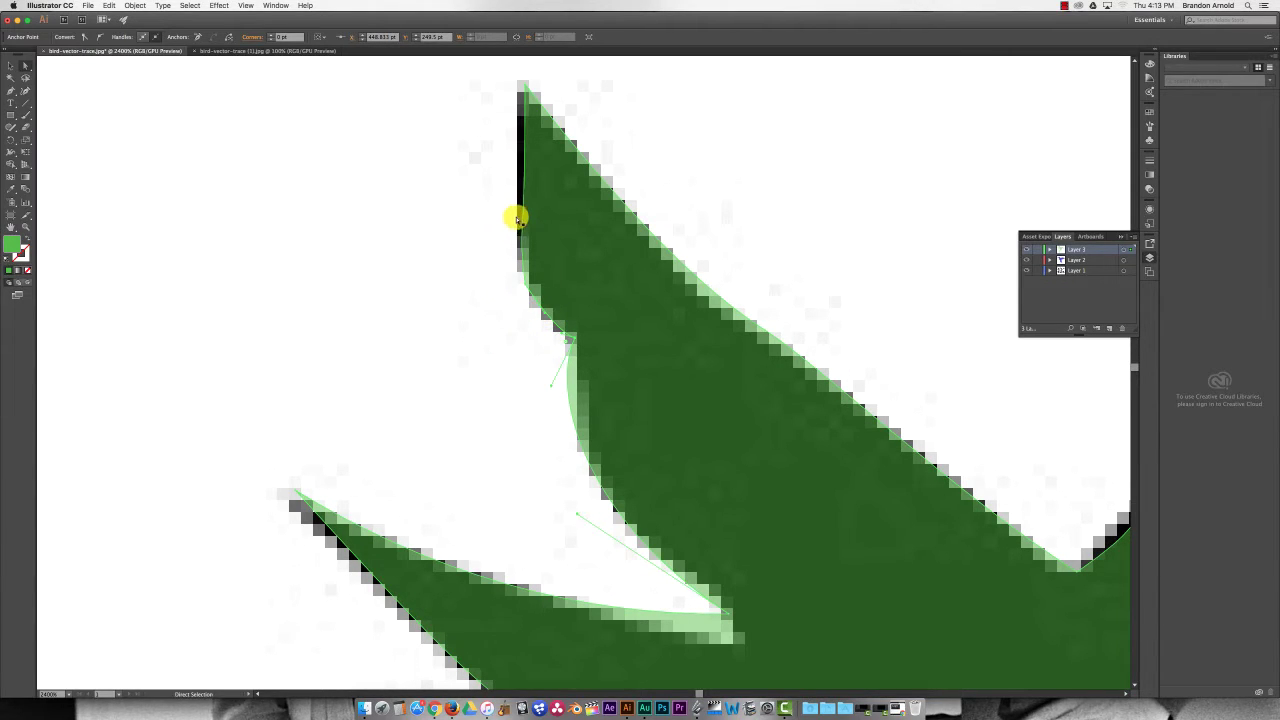
Reshape the upper wing's left edge and nudge the lower wing tip slightly left.
click(523, 282)
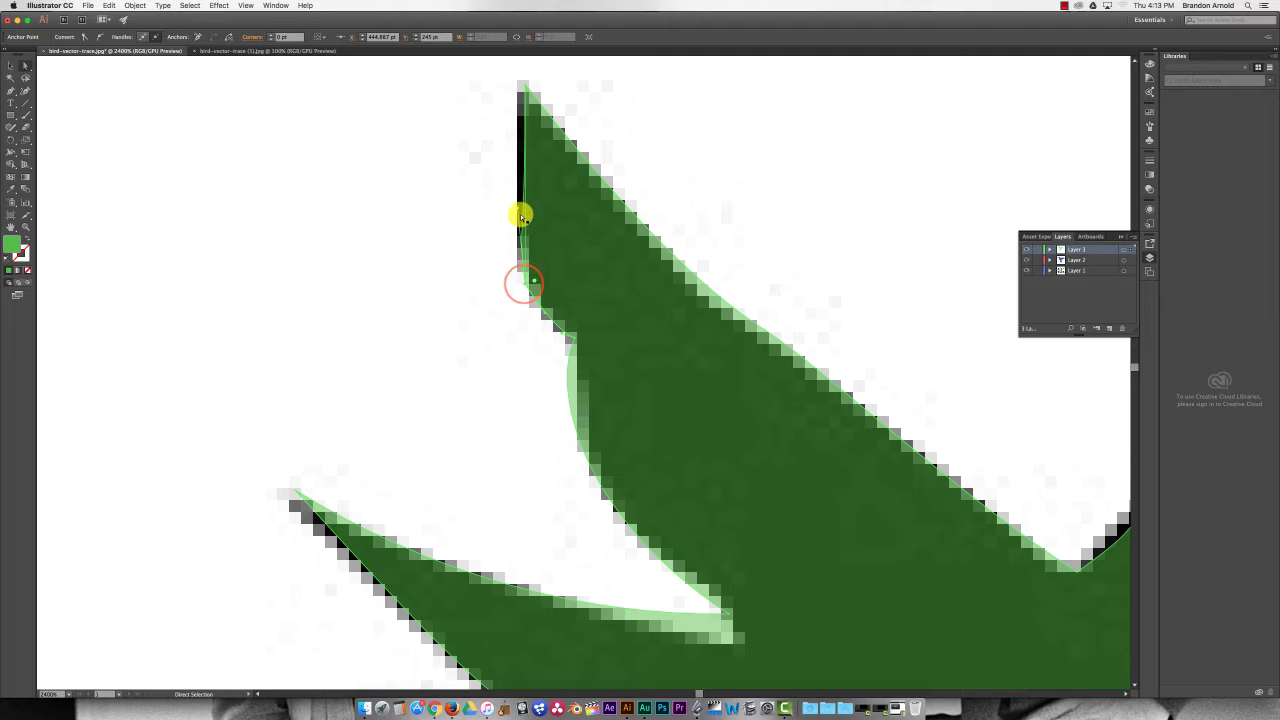
drag(516, 208, 516, 239)
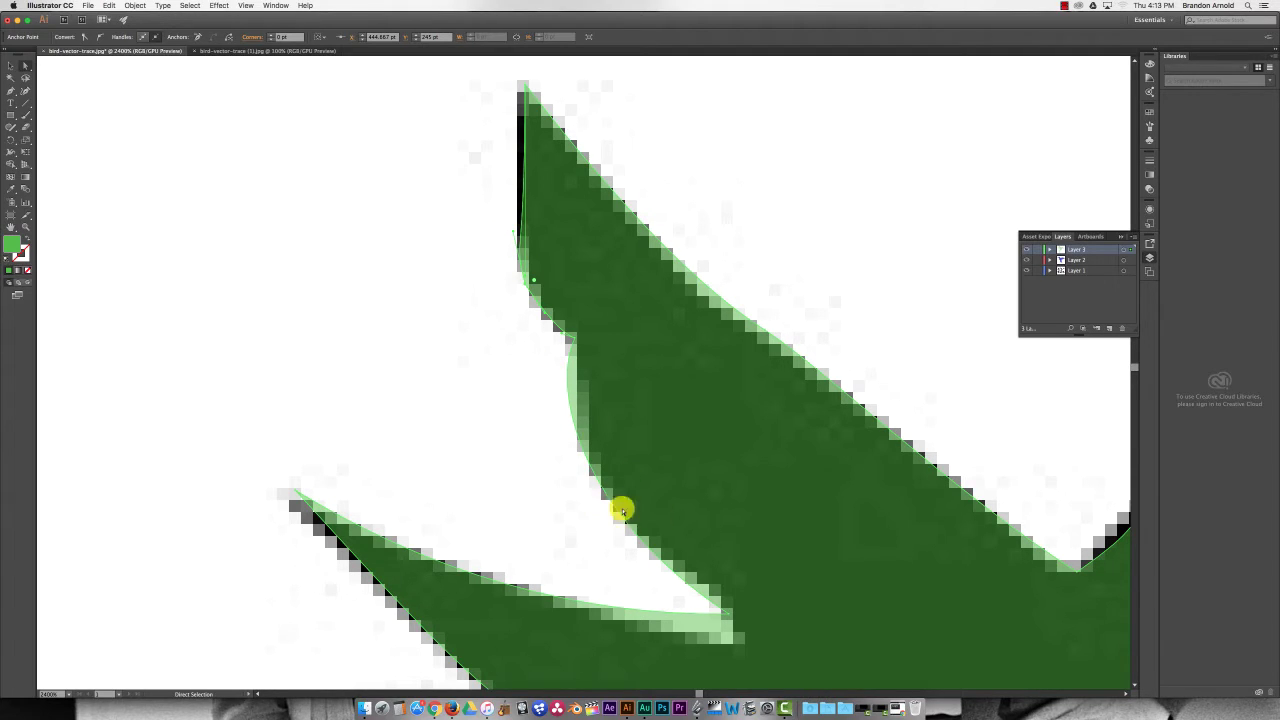
drag(297, 492, 285, 492)
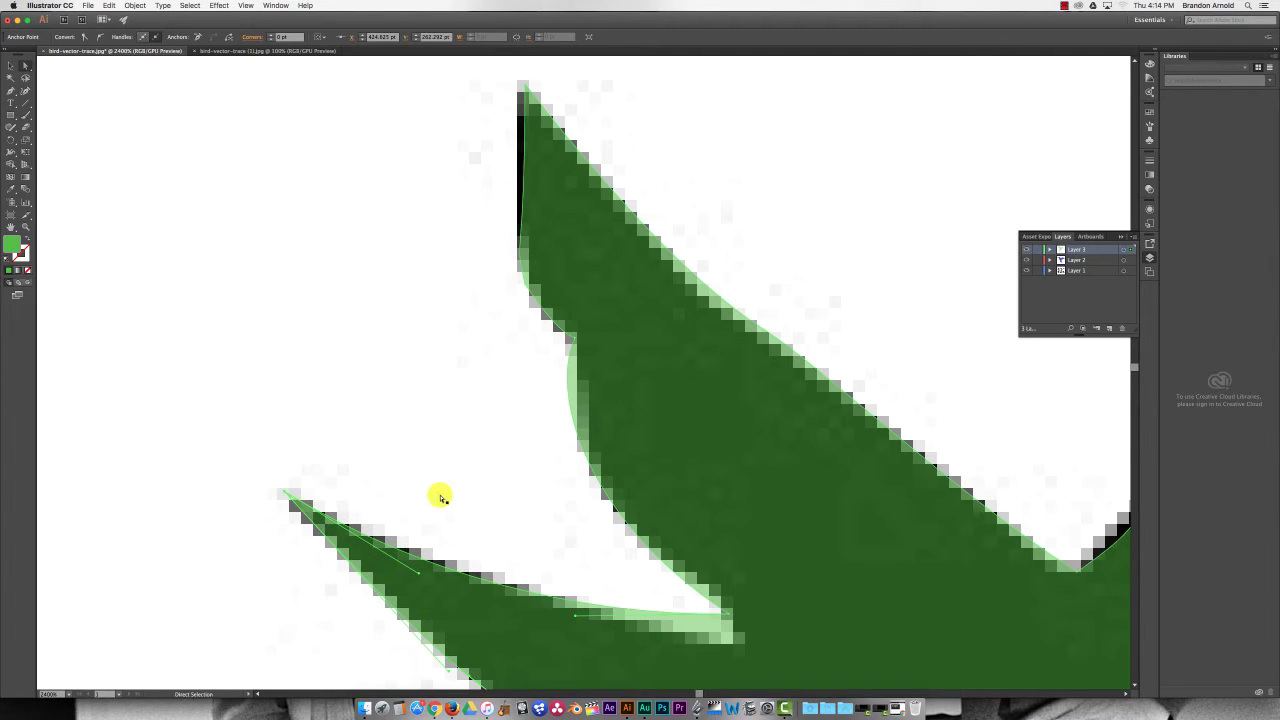
Zoom in on the neck and reshape its curve to follow the traced edge.
alt+click(799, 508)
alt+click(799, 512)
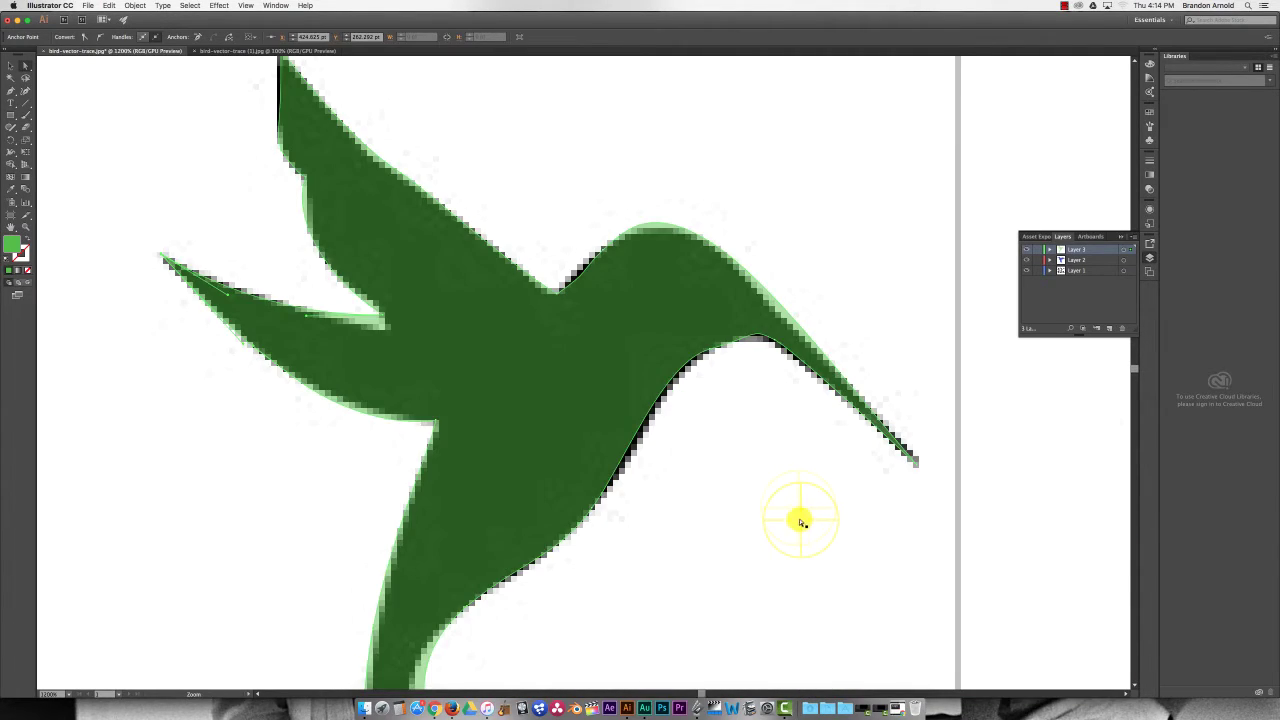
click(736, 348)
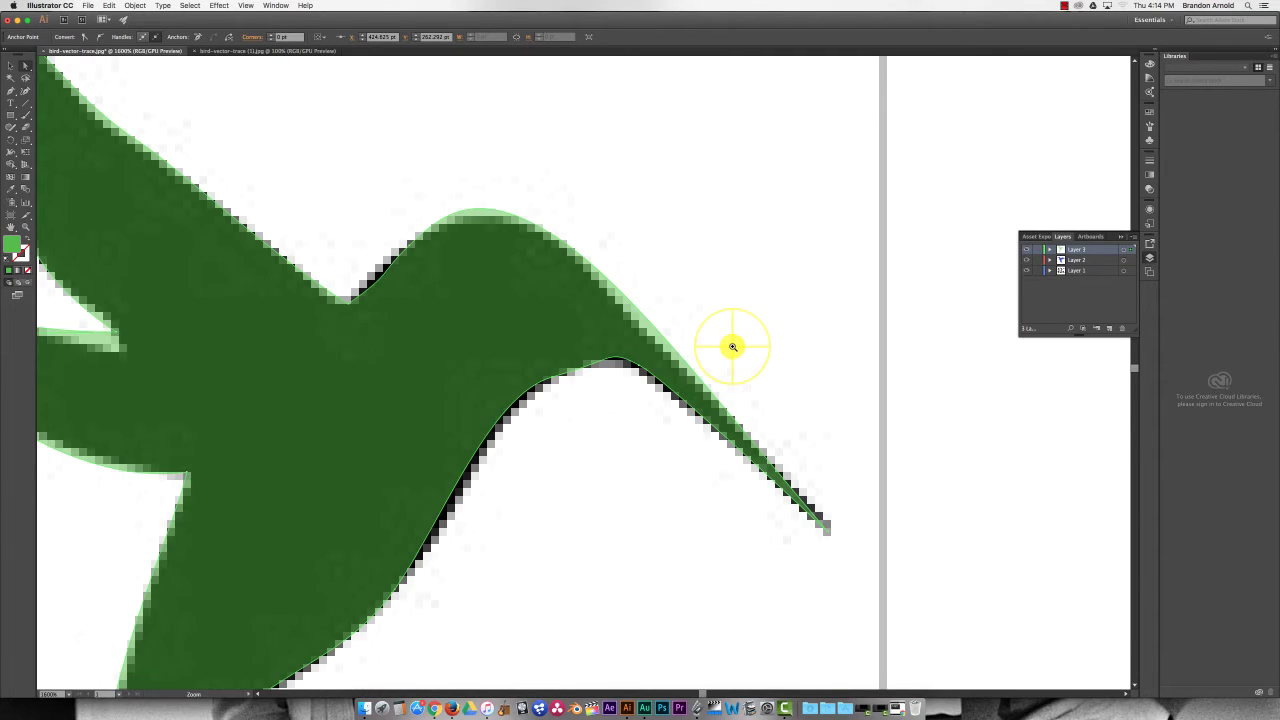
click(558, 381)
key(a)
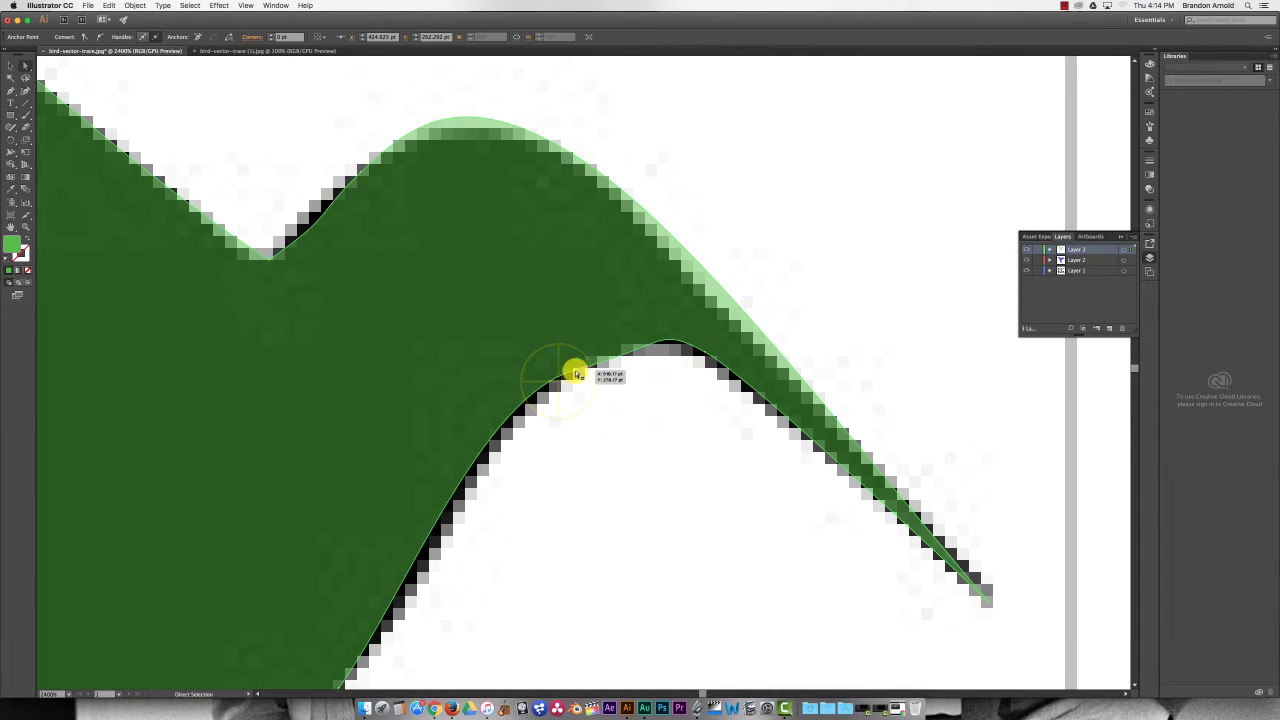
click(576, 368)
drag(668, 350, 644, 332)
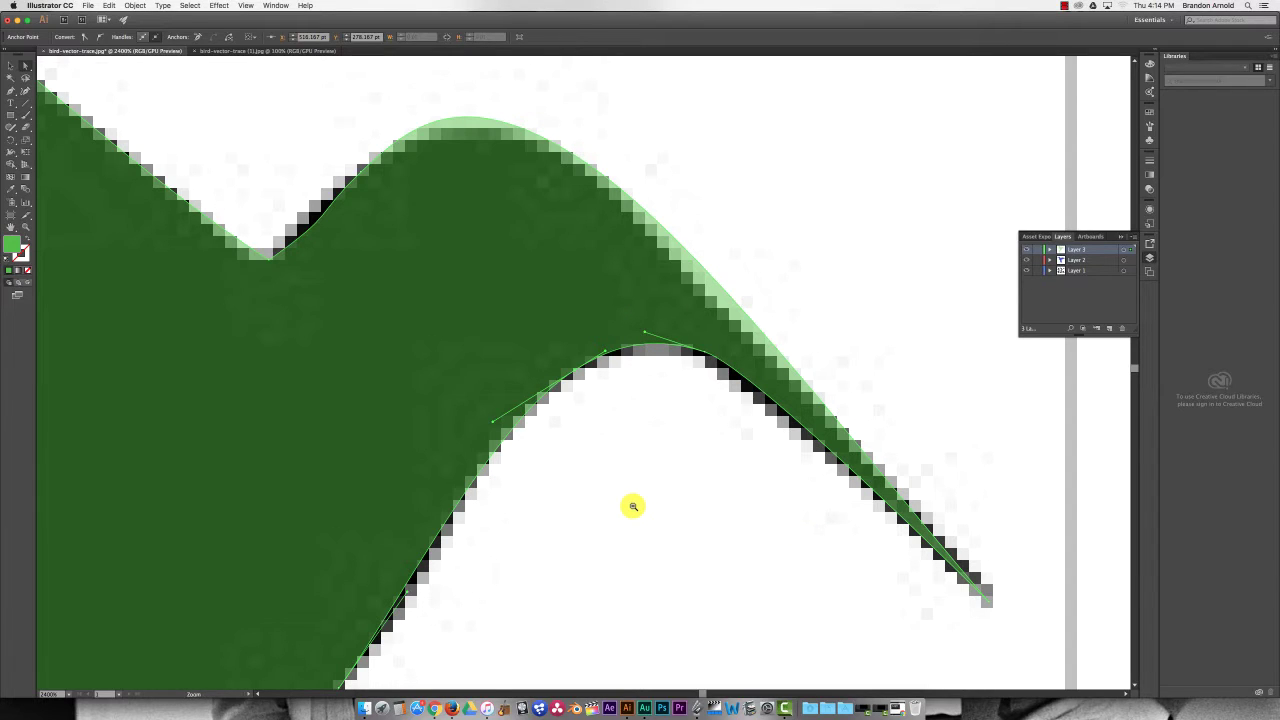
Pull the tail anchor down-left so the tail fits the black bird's edge.
drag(633, 506, 566, 506)
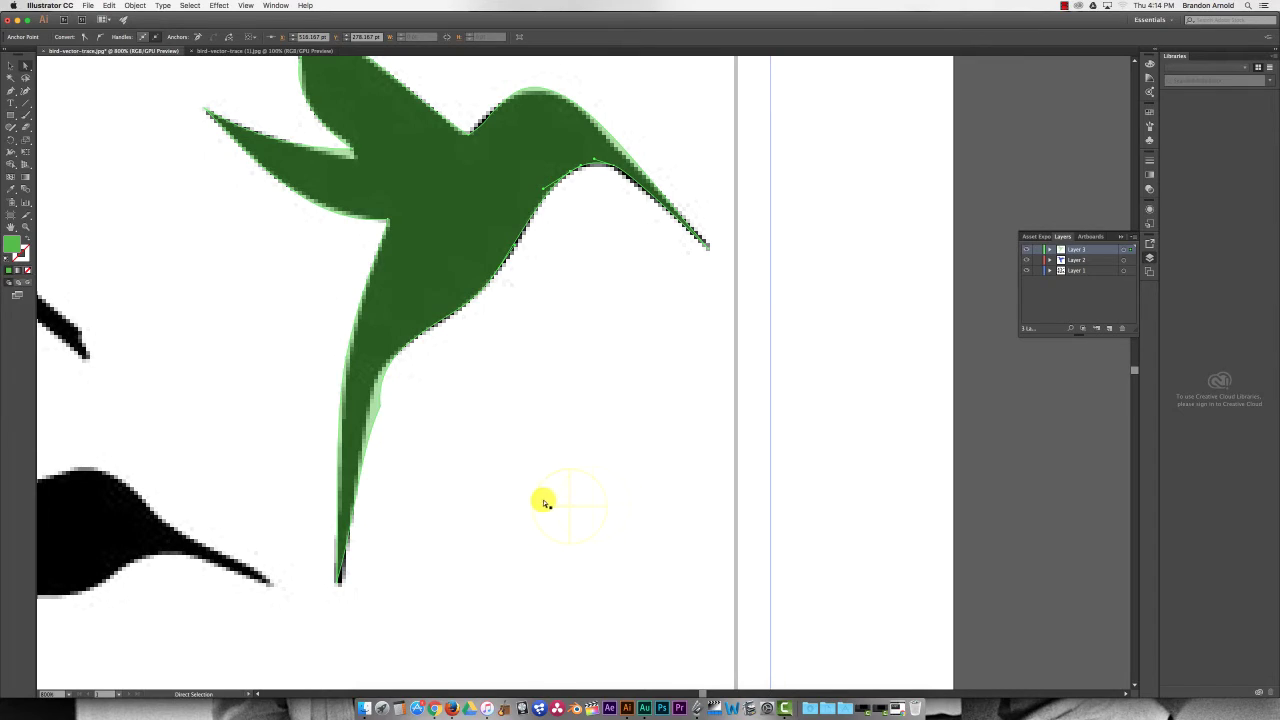
click(383, 407)
click(586, 375)
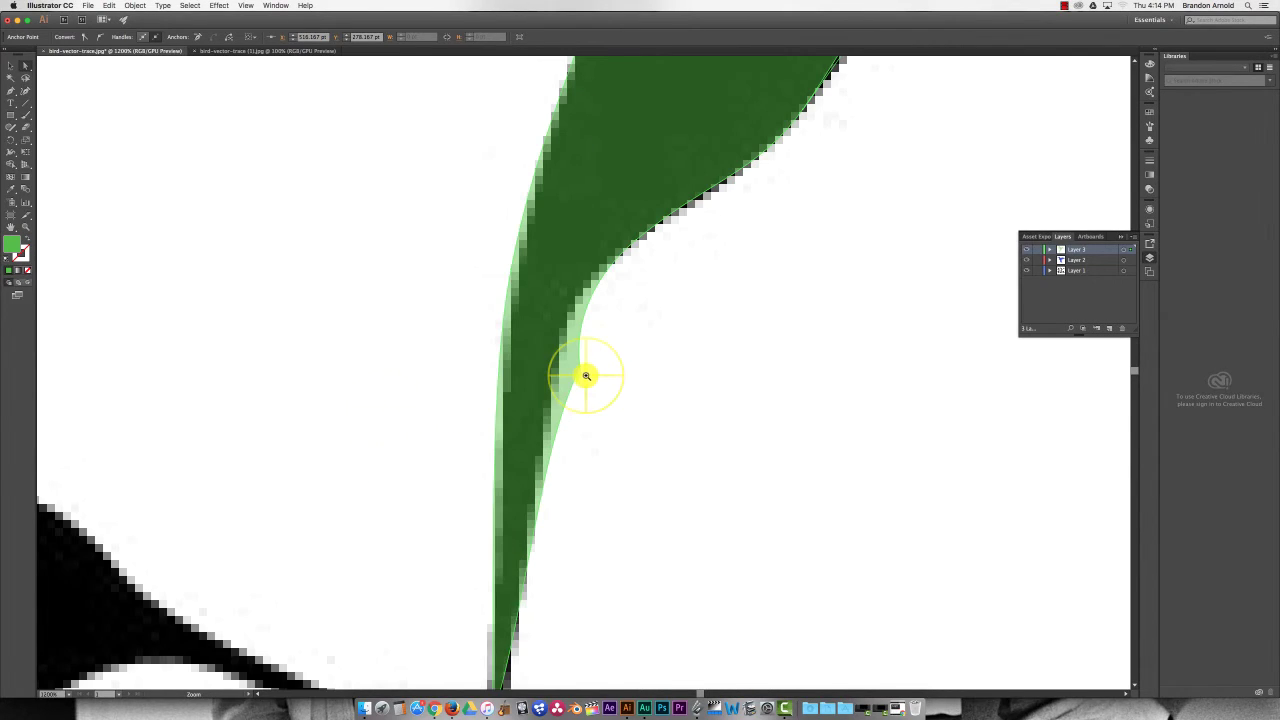
click(580, 368)
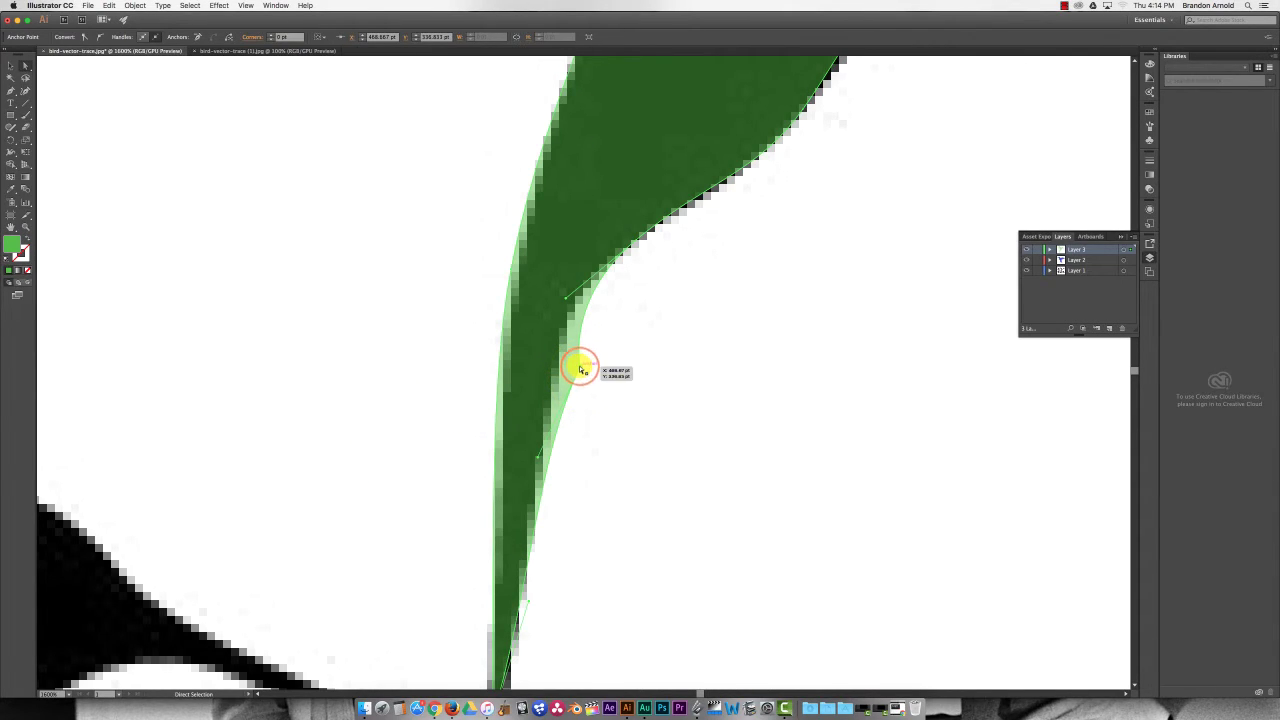
mouse_move(580, 368)
mouse_down()
mouse_move(566, 363)
mouse_move(528, 451)
mouse_move(546, 434)
mouse_move(563, 360)
mouse_up()
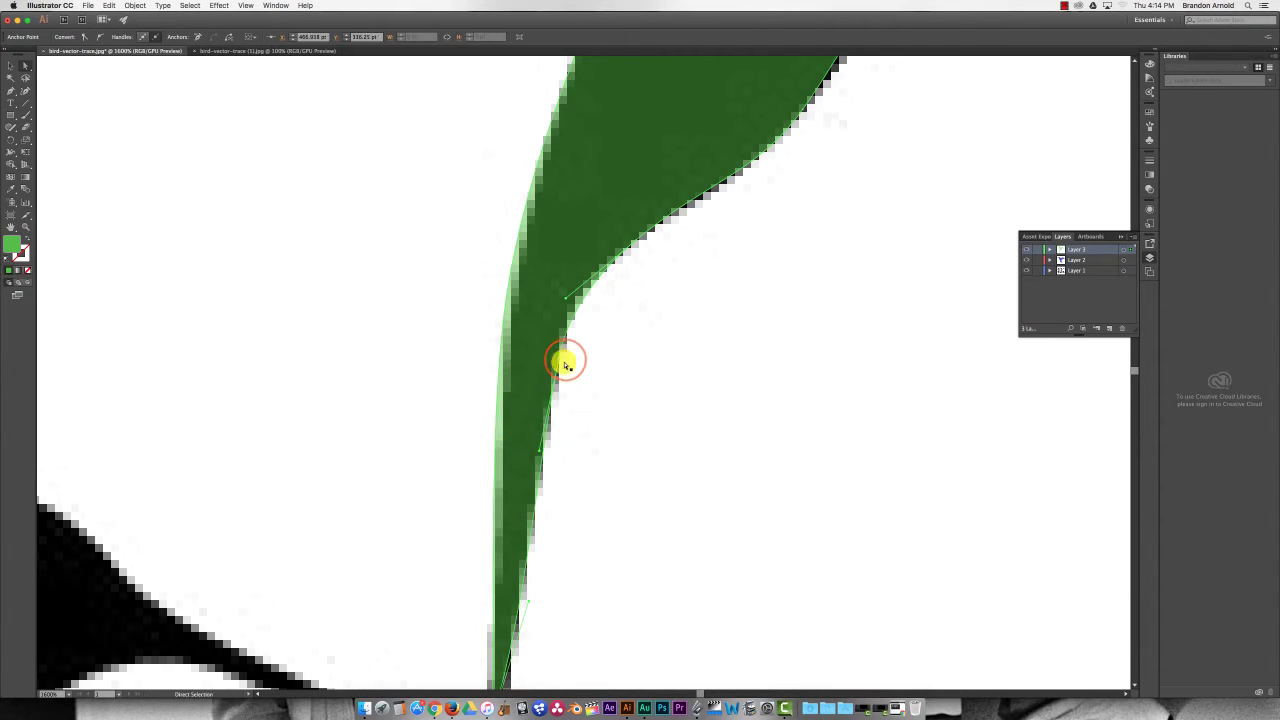
click(540, 450)
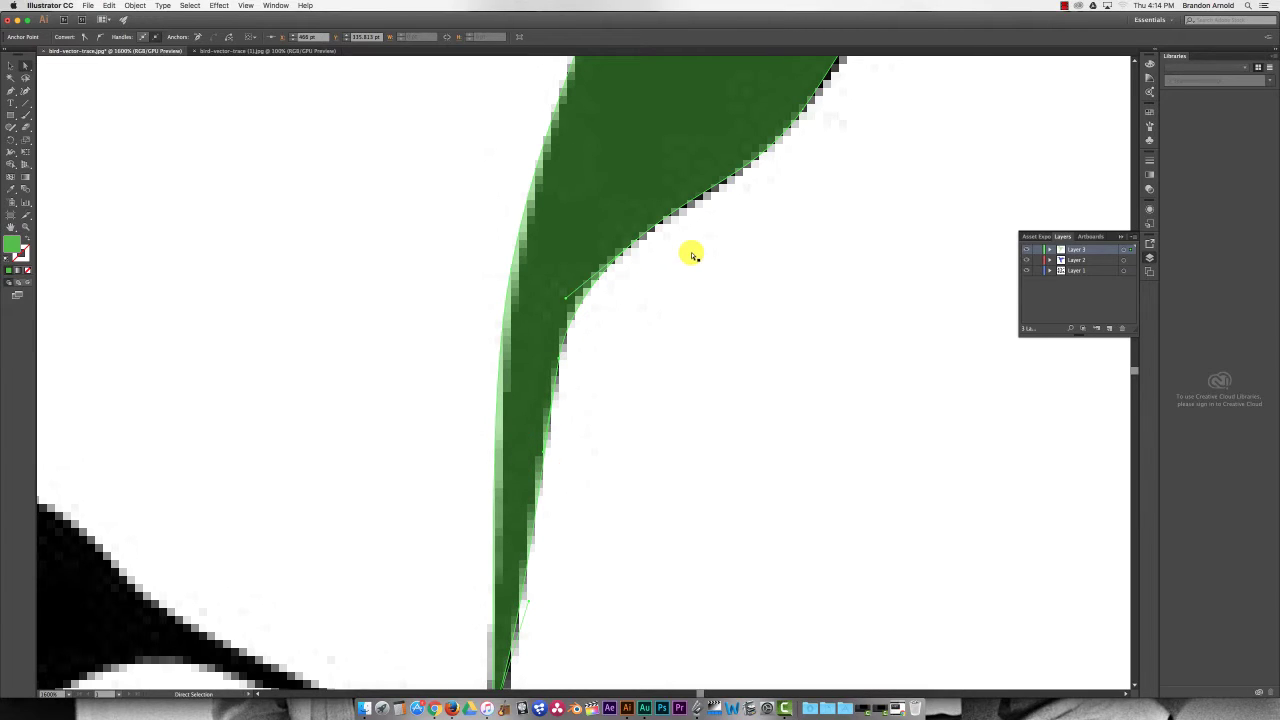
alt+super+click(679, 320)
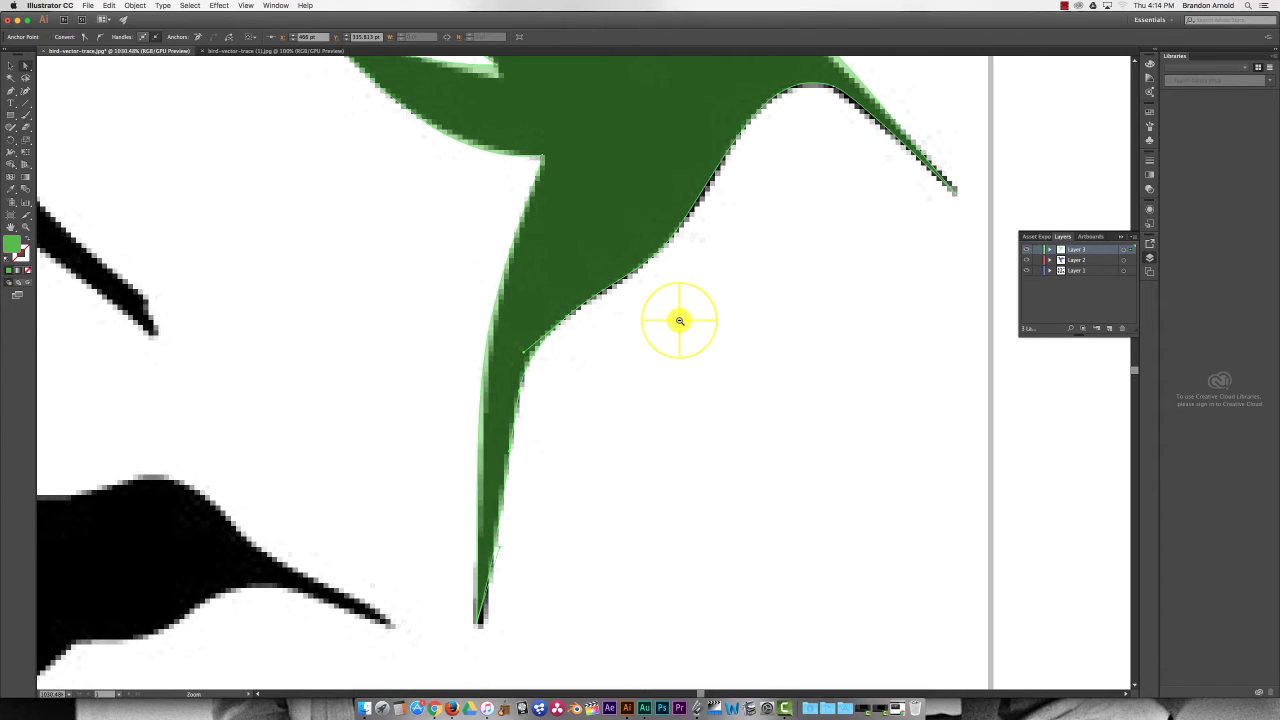
Select the whole green hummingbird shape with the Selection tool, outside isolation mode.
click(10, 65)
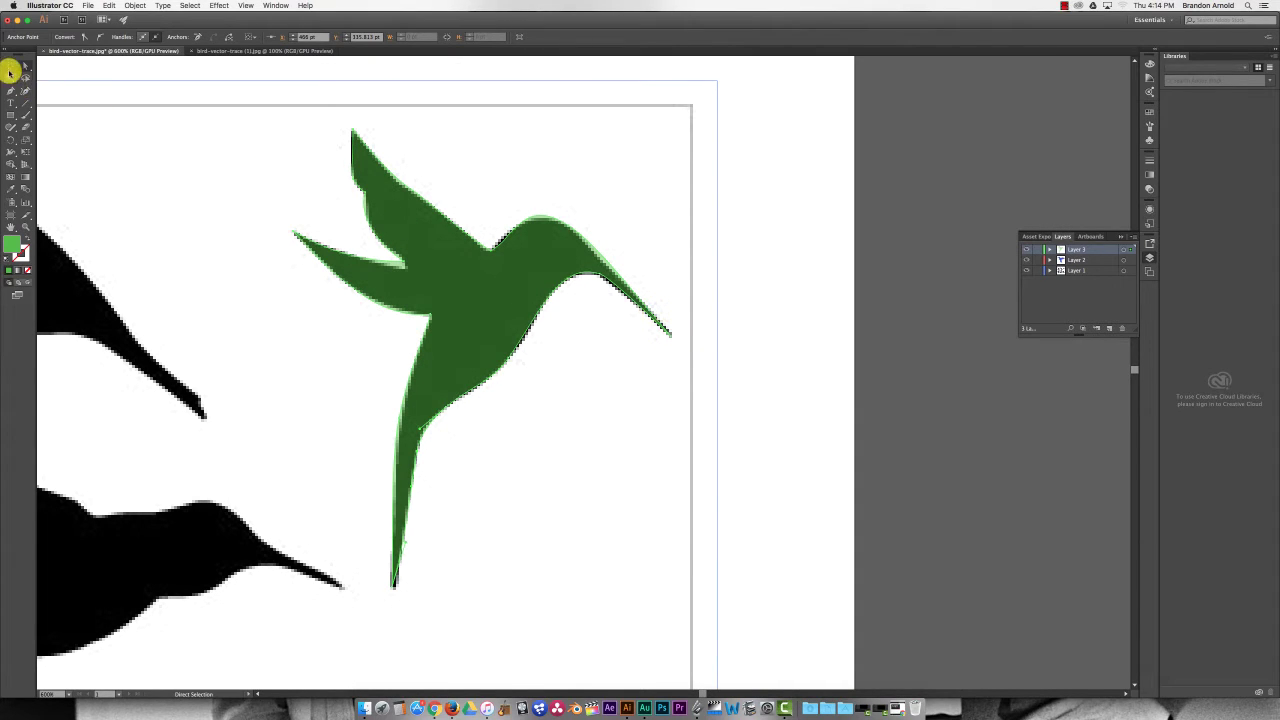
double_click(480, 266)
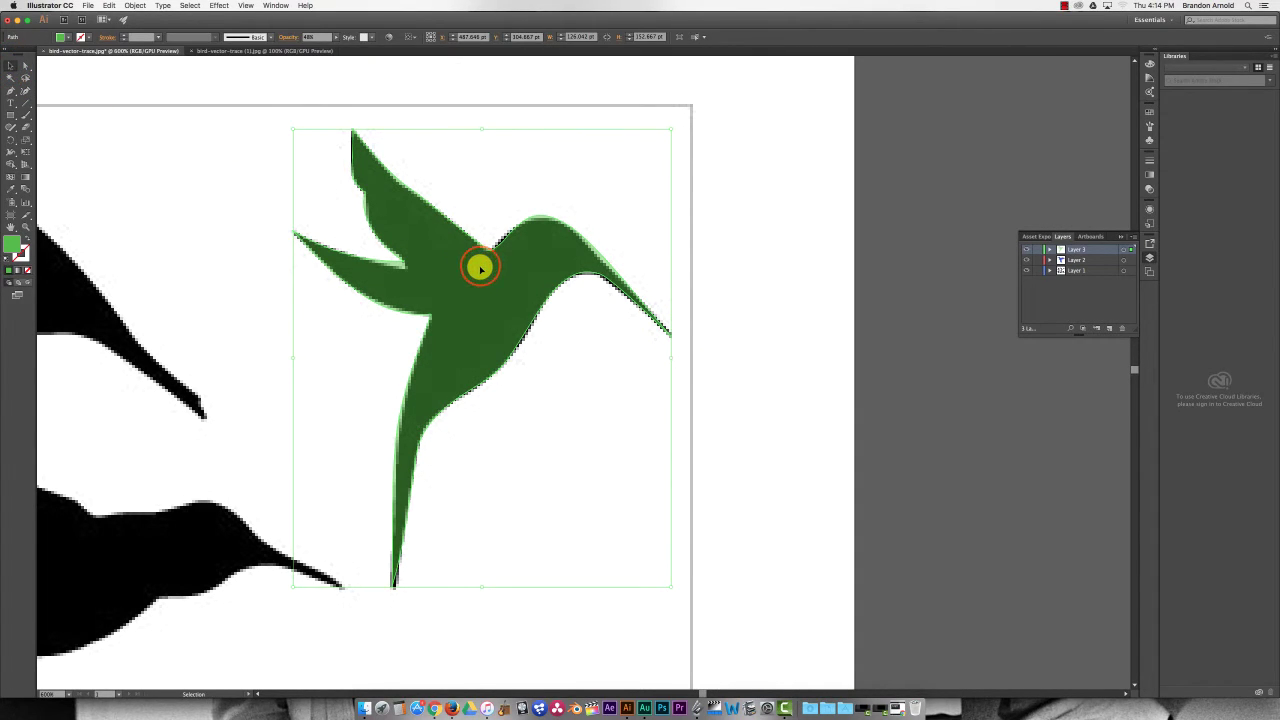
click(268, 227)
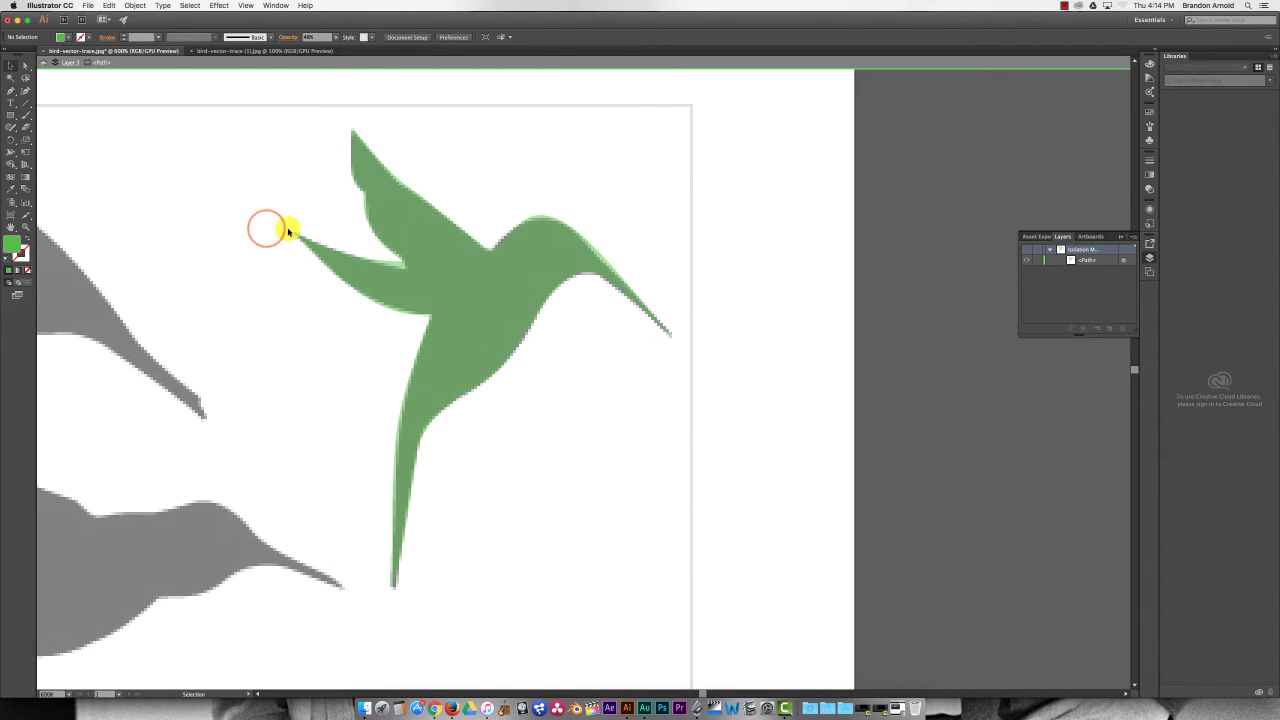
double_click(237, 215)
click(452, 262)
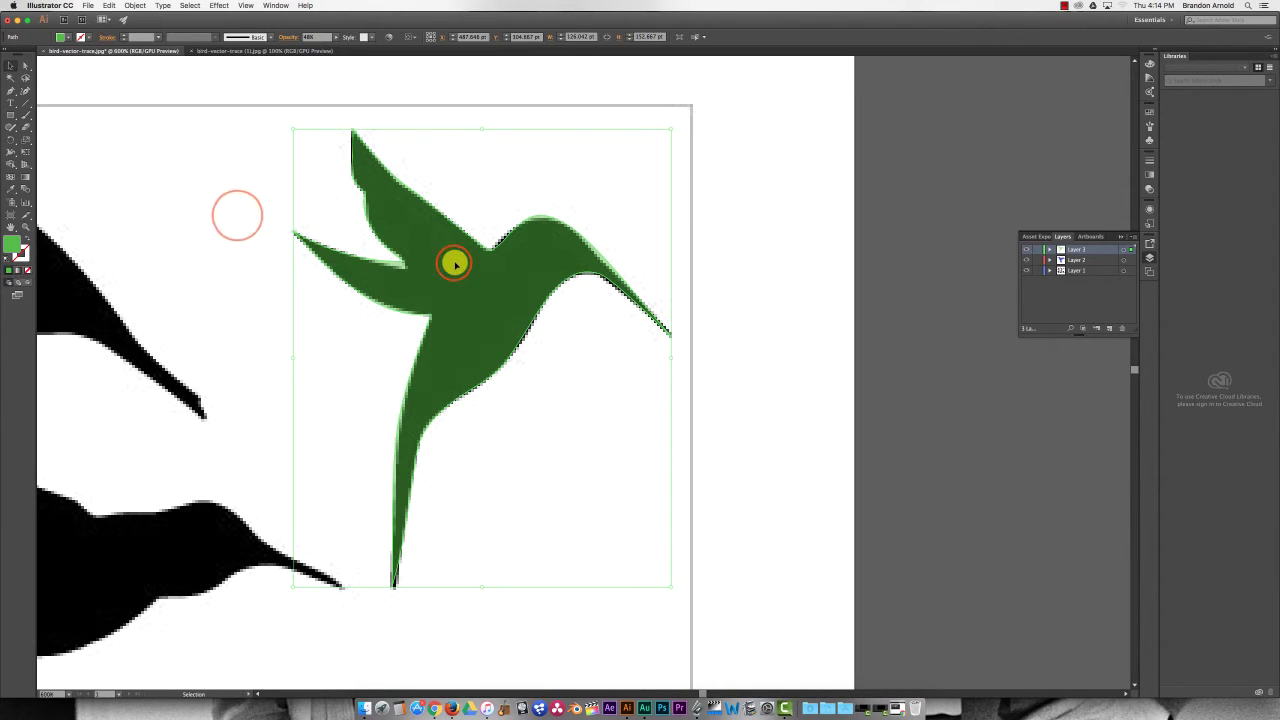
Set the hummingbird's opacity to 100% and hide the black bird reference layer.
click(314, 40)
text(100)
key(Return)
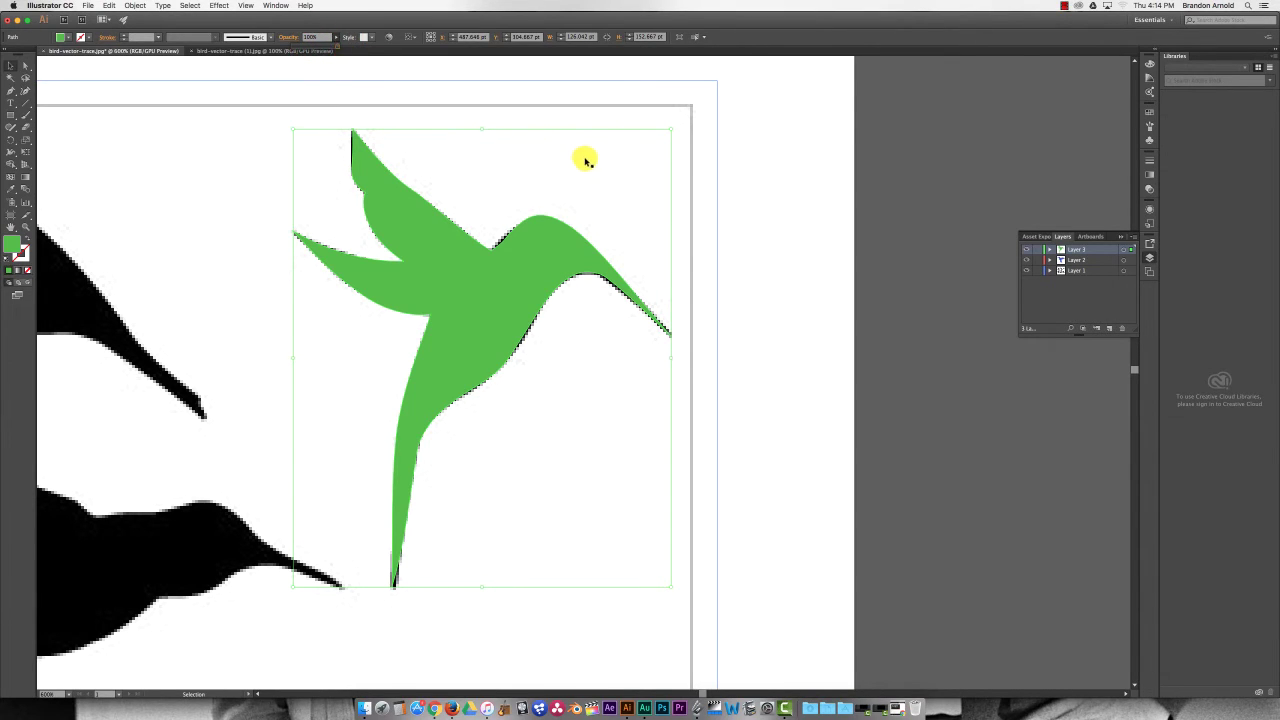
click(585, 160)
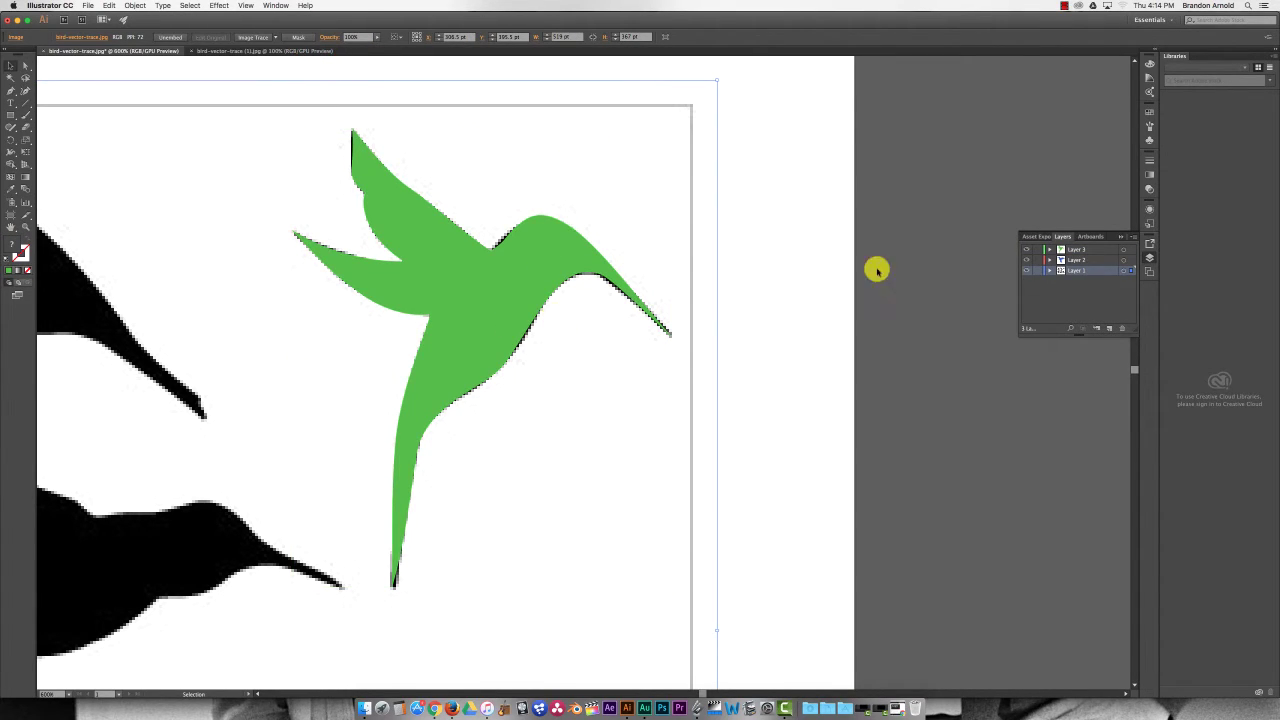
click(1027, 271)
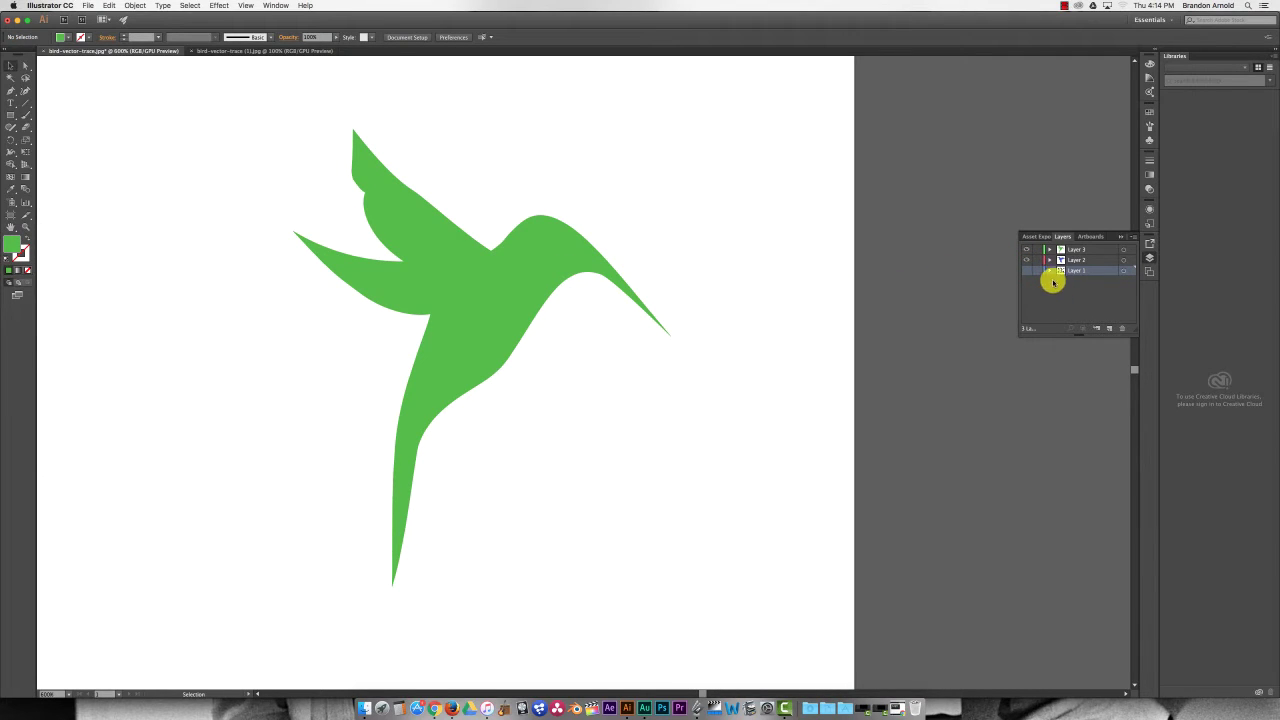
Zoom out to the whole artboard, then hide Layer 1 so only the blue and green traces show.
click(1026, 271)
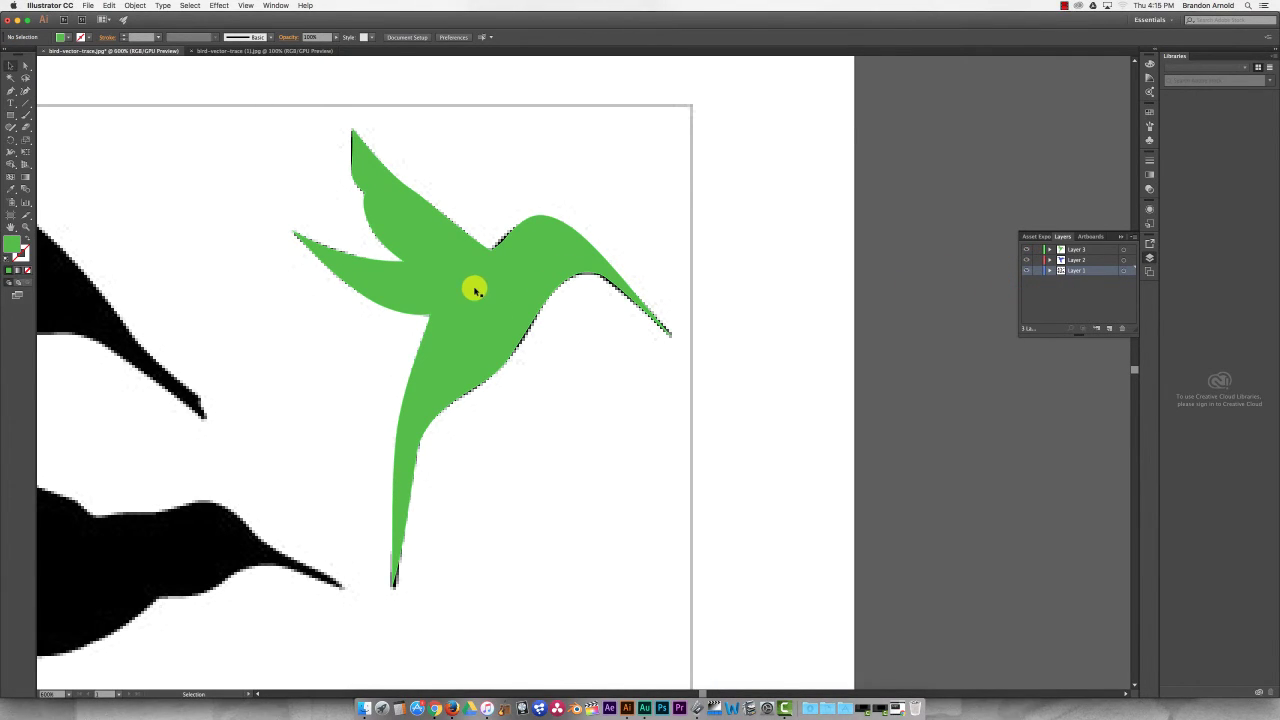
key(super+space)
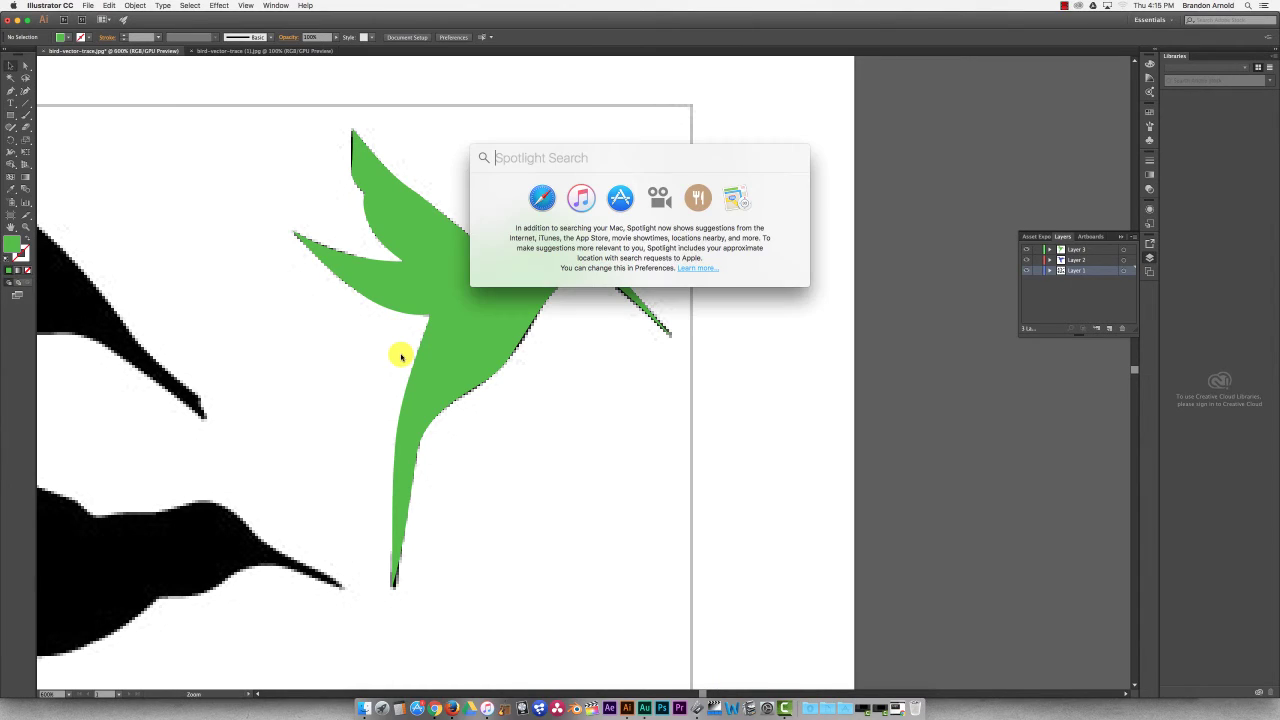
click(578, 398)
key(space)
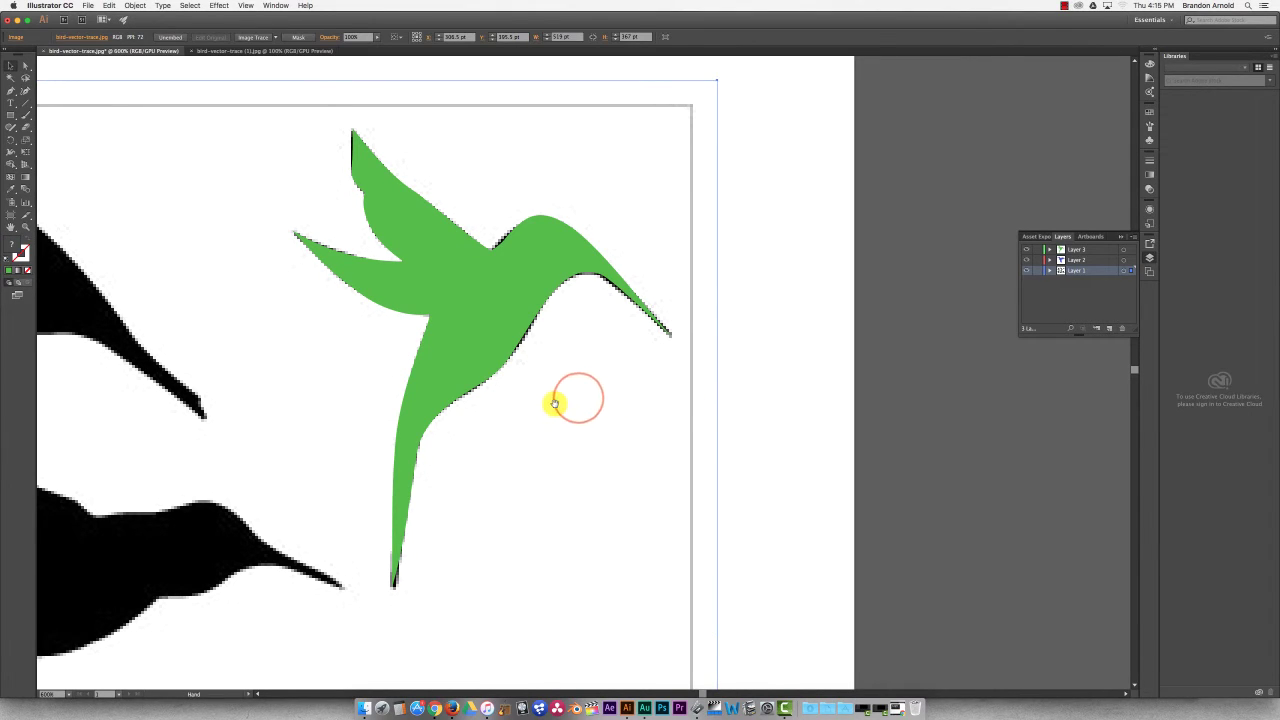
alt+click(523, 403)
alt+click(483, 411)
alt+click(477, 409)
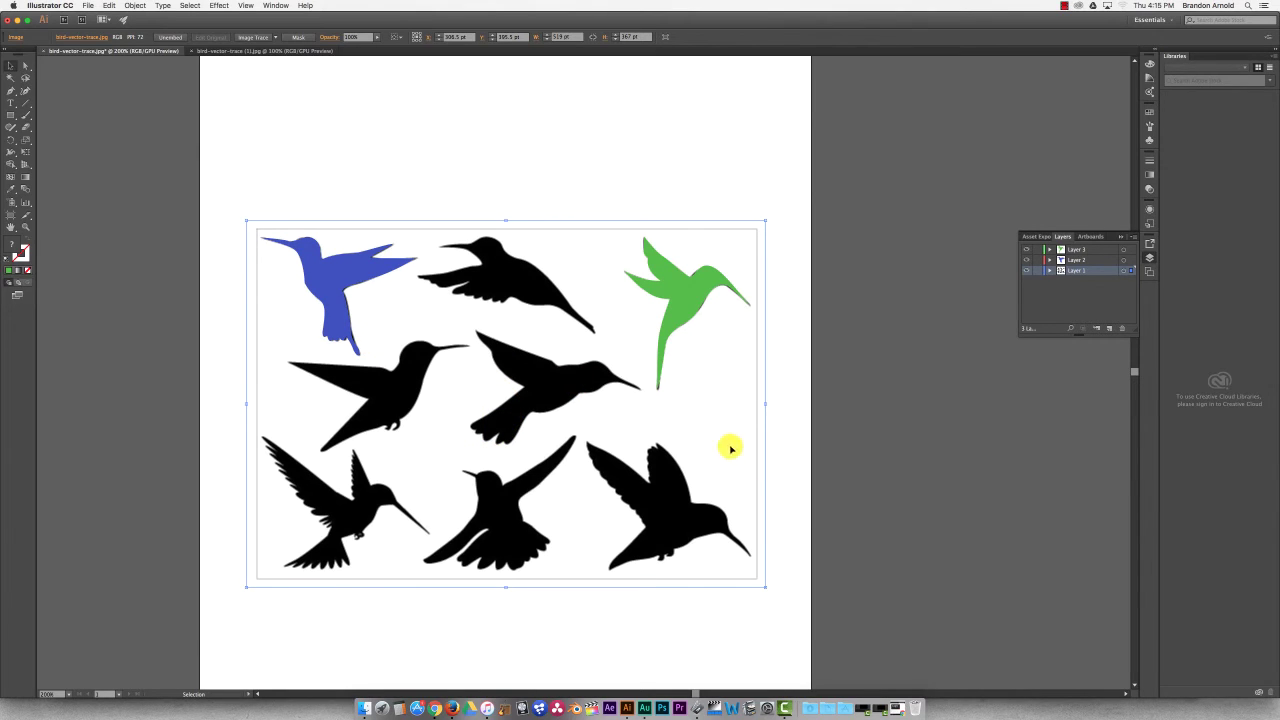
click(1026, 270)
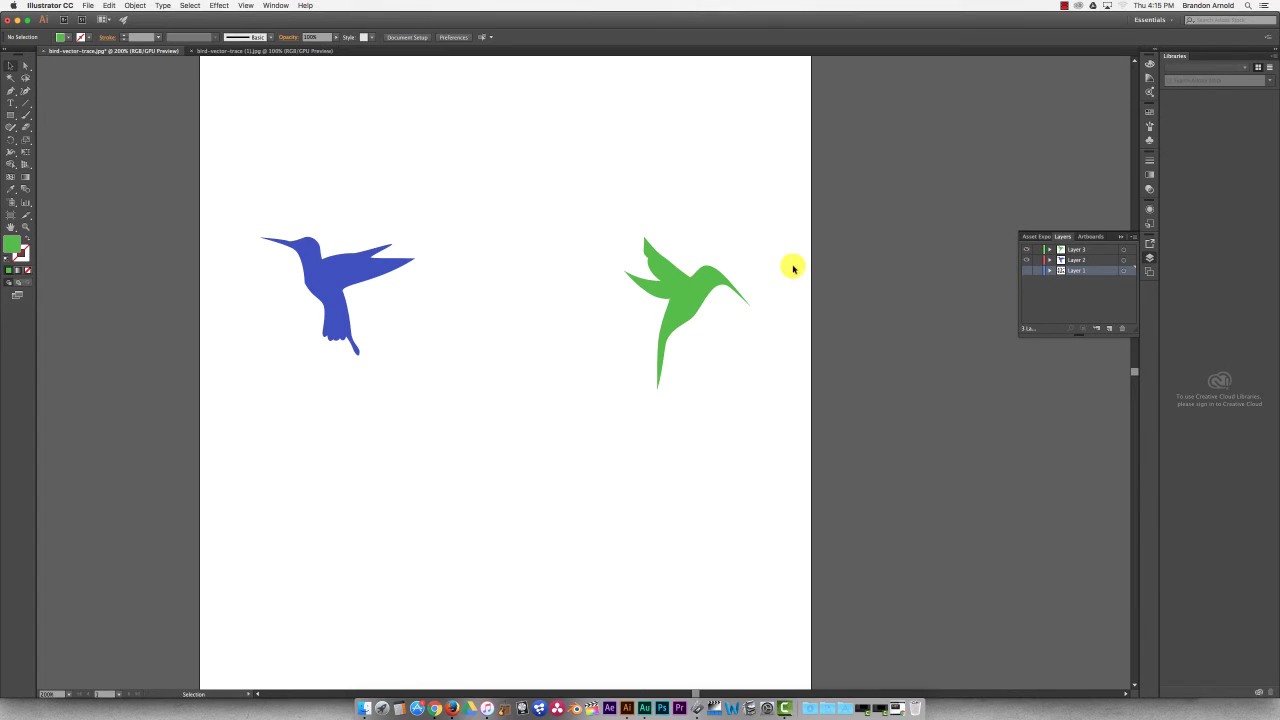
click(88, 5)
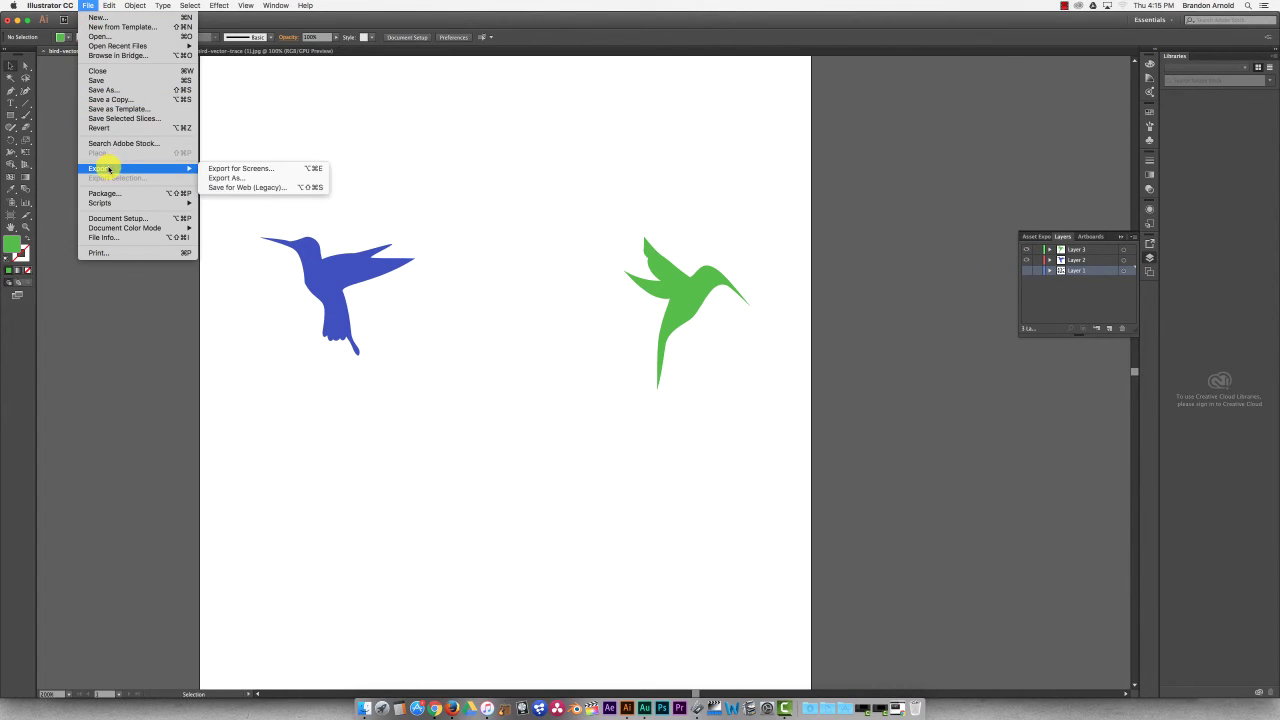
Save the document as bird-vector-trace.ai in Downloads.
click(107, 81)
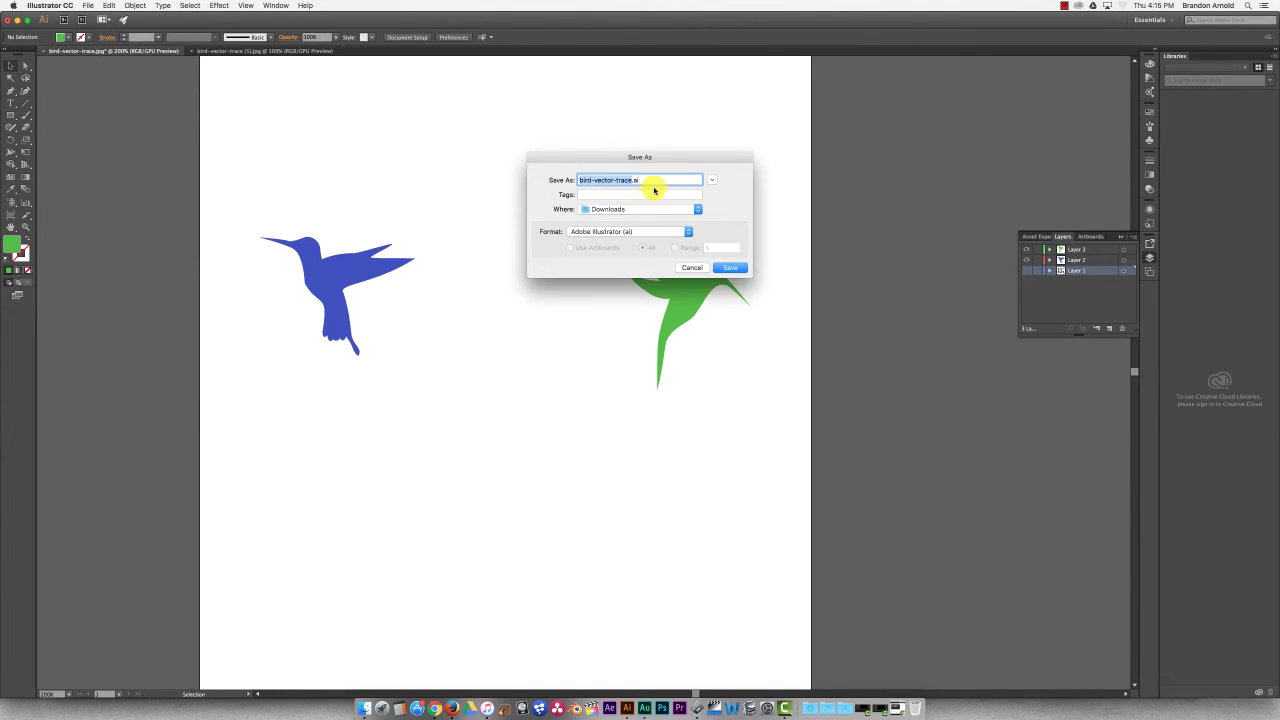
click(726, 267)
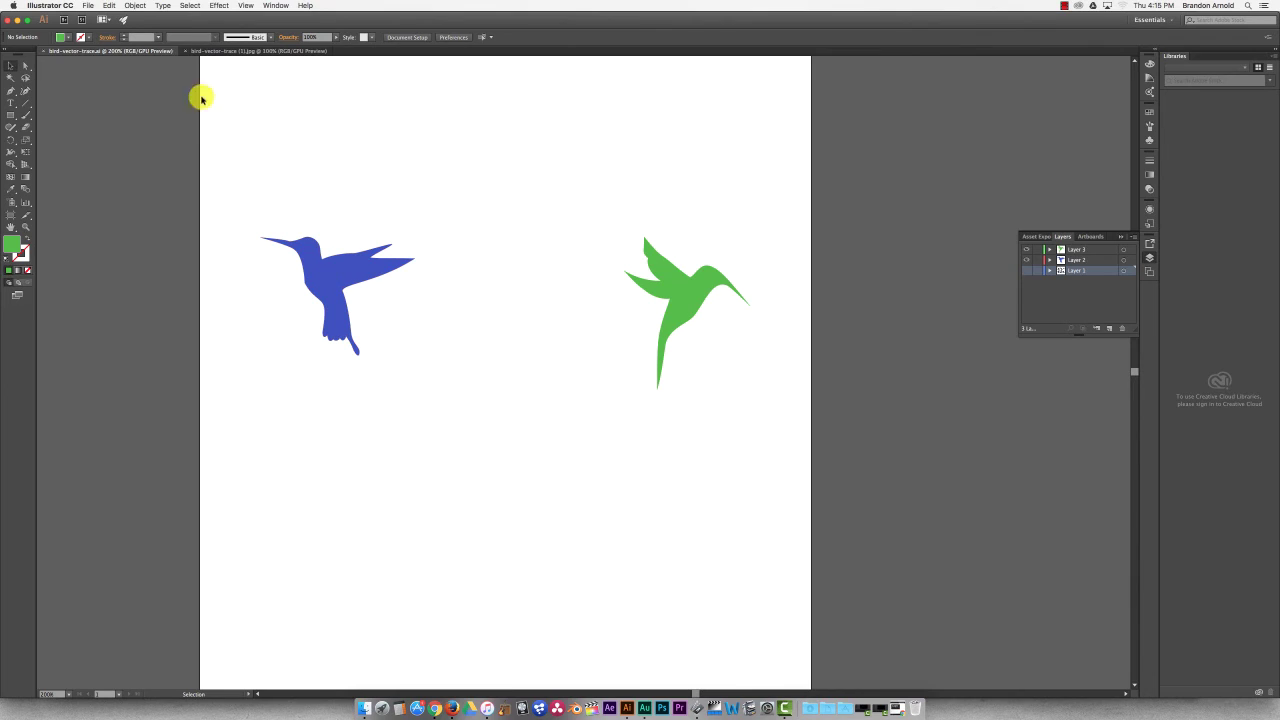
Export as JPEG bird-vector-trace.jpg to Downloads with RGB, quality 5 (Medium).
click(86, 6)
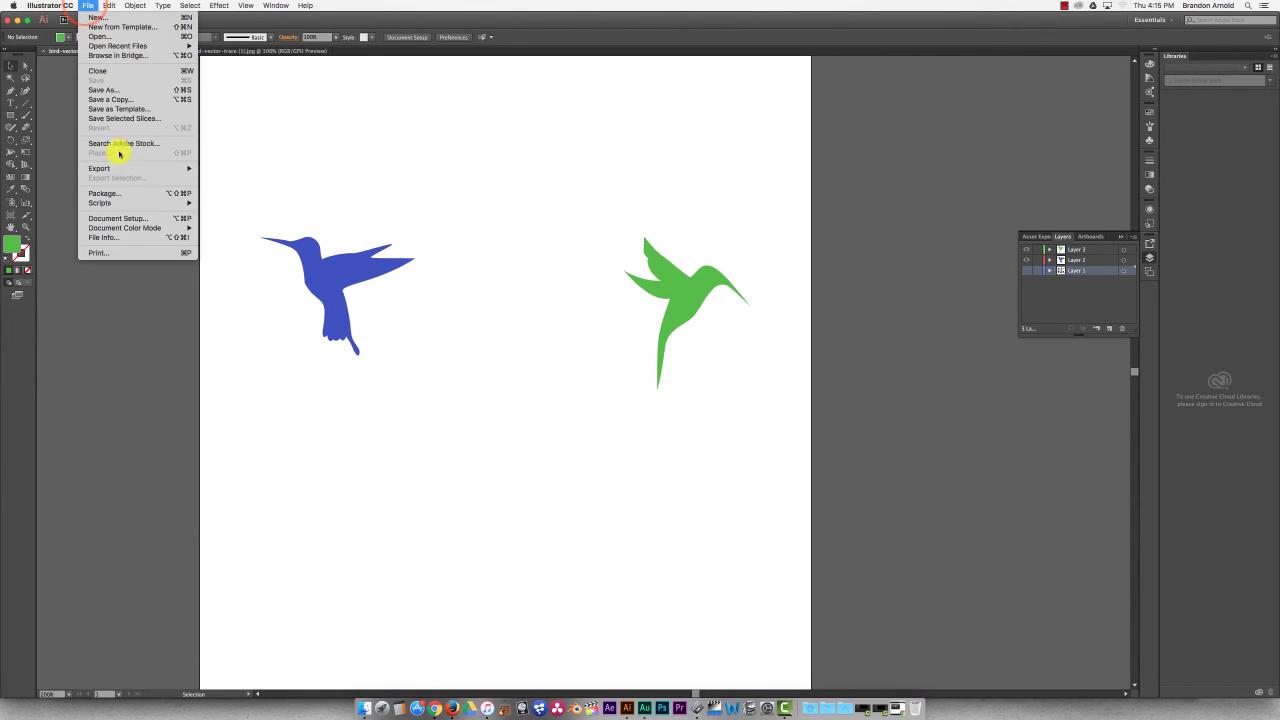
mouse_move(120, 168)
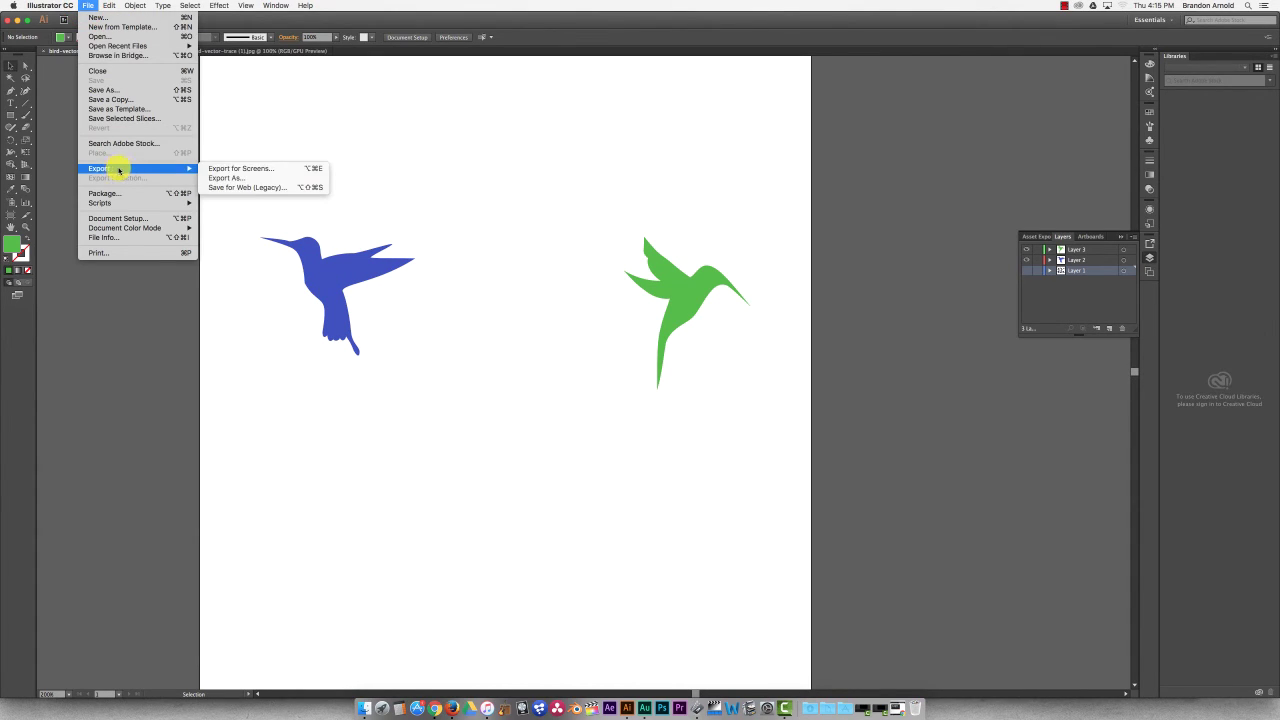
click(229, 179)
click(586, 233)
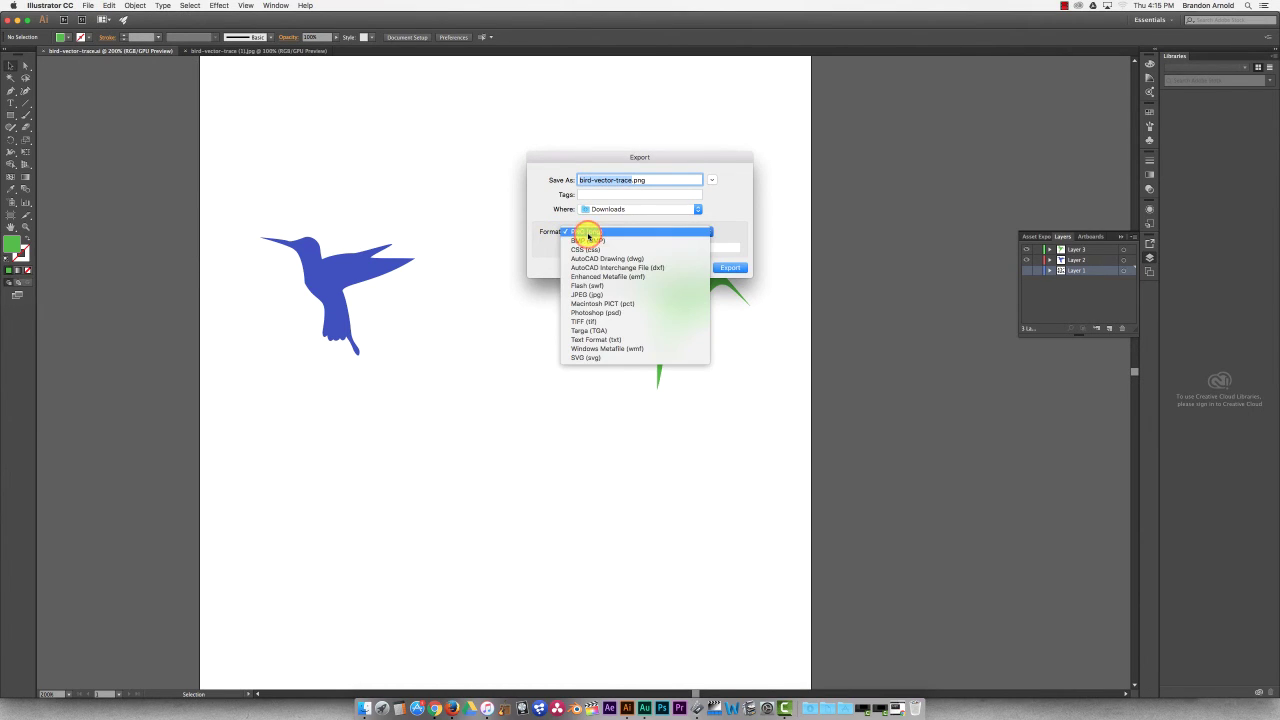
click(594, 294)
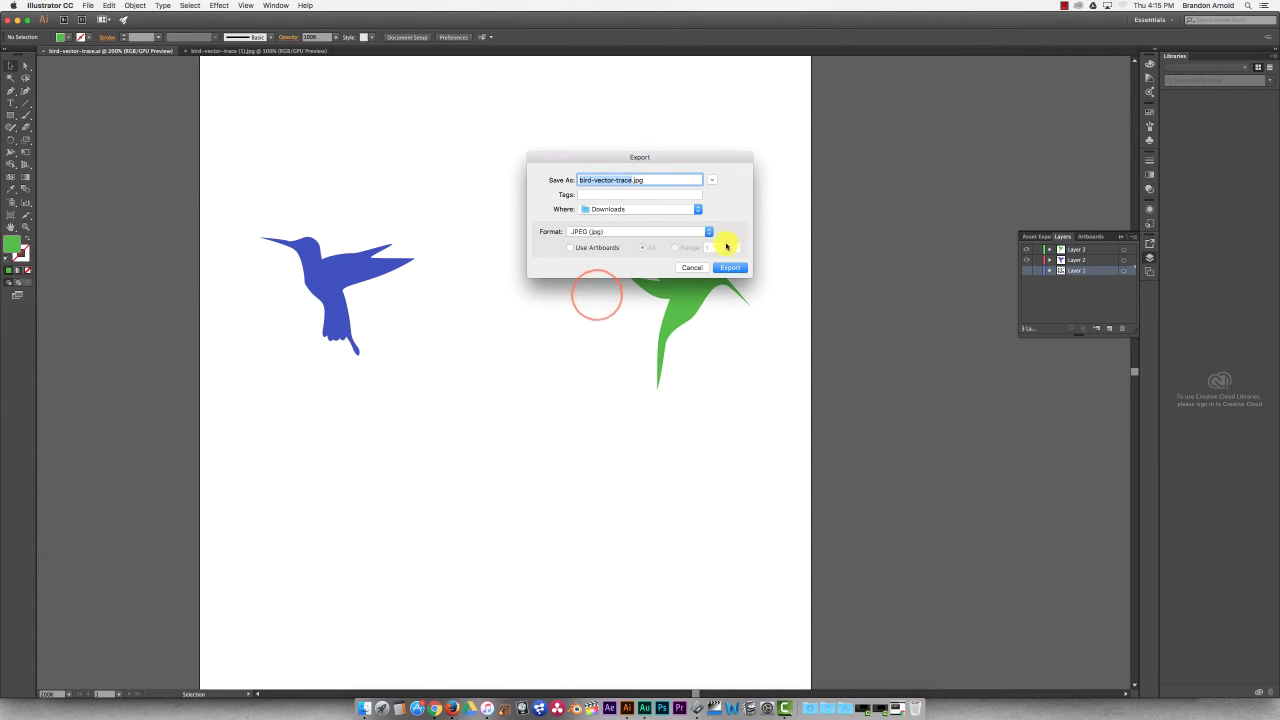
click(634, 182)
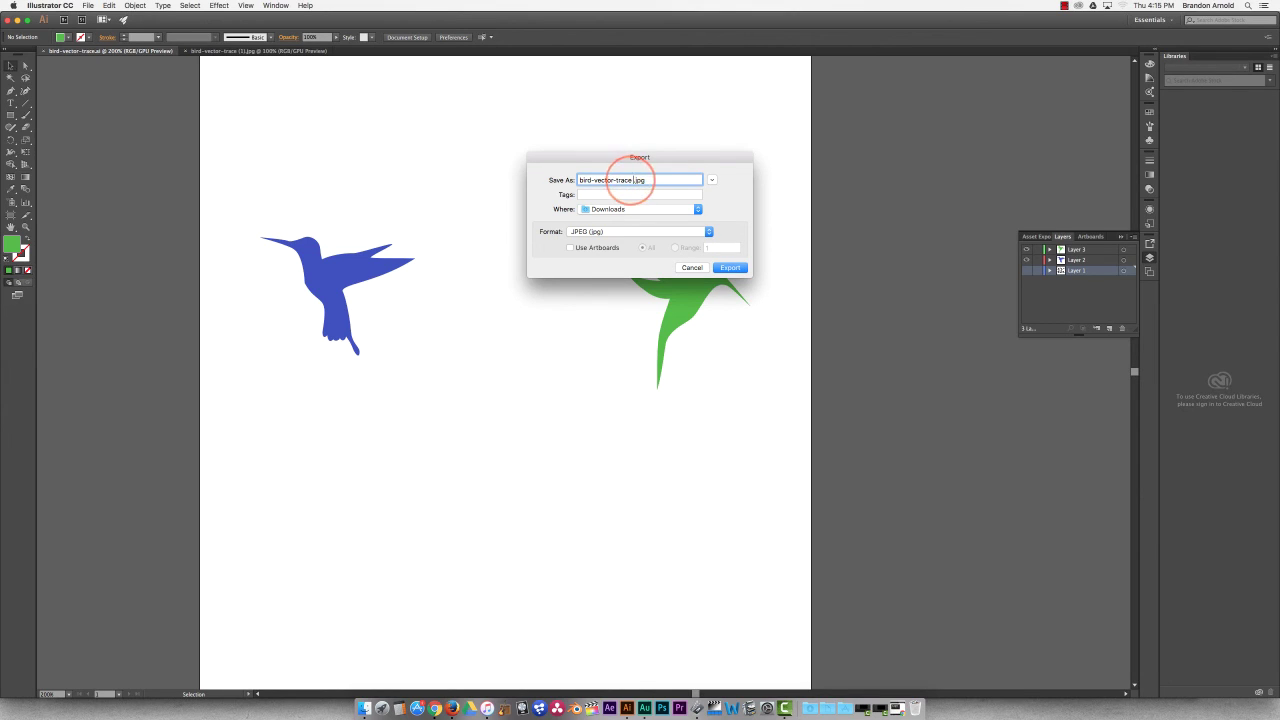
click(730, 267)
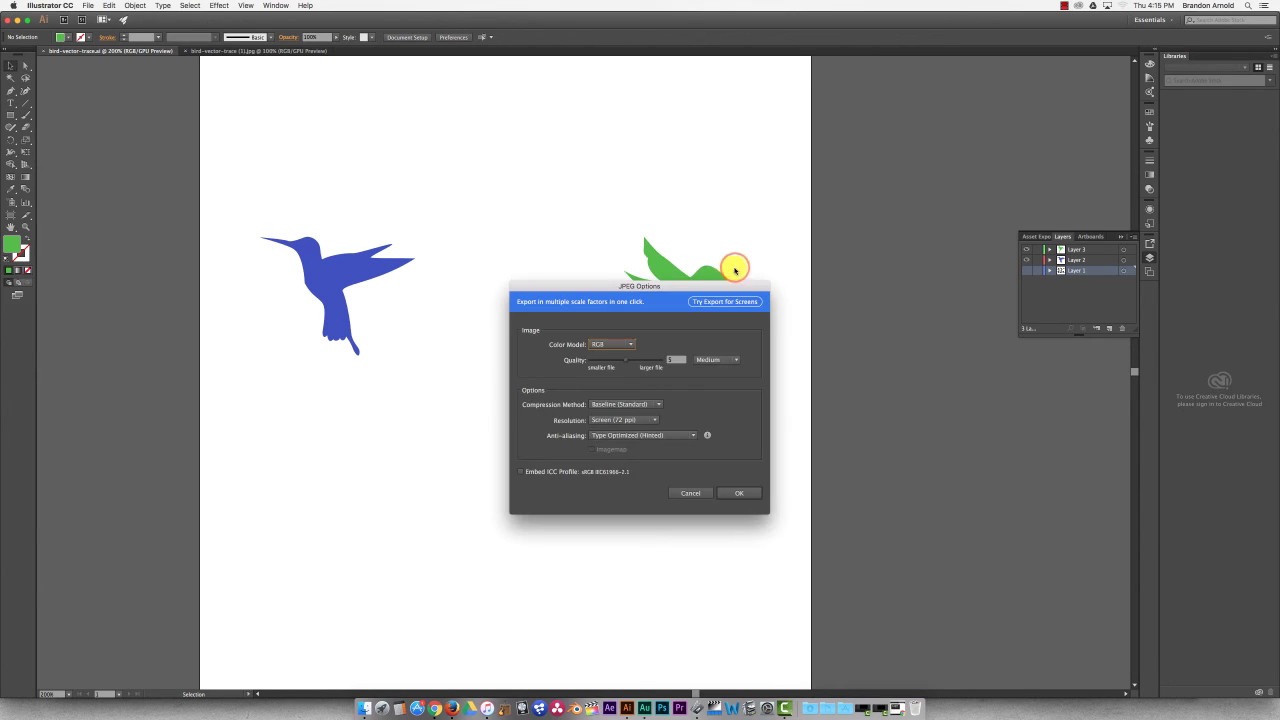
click(739, 493)
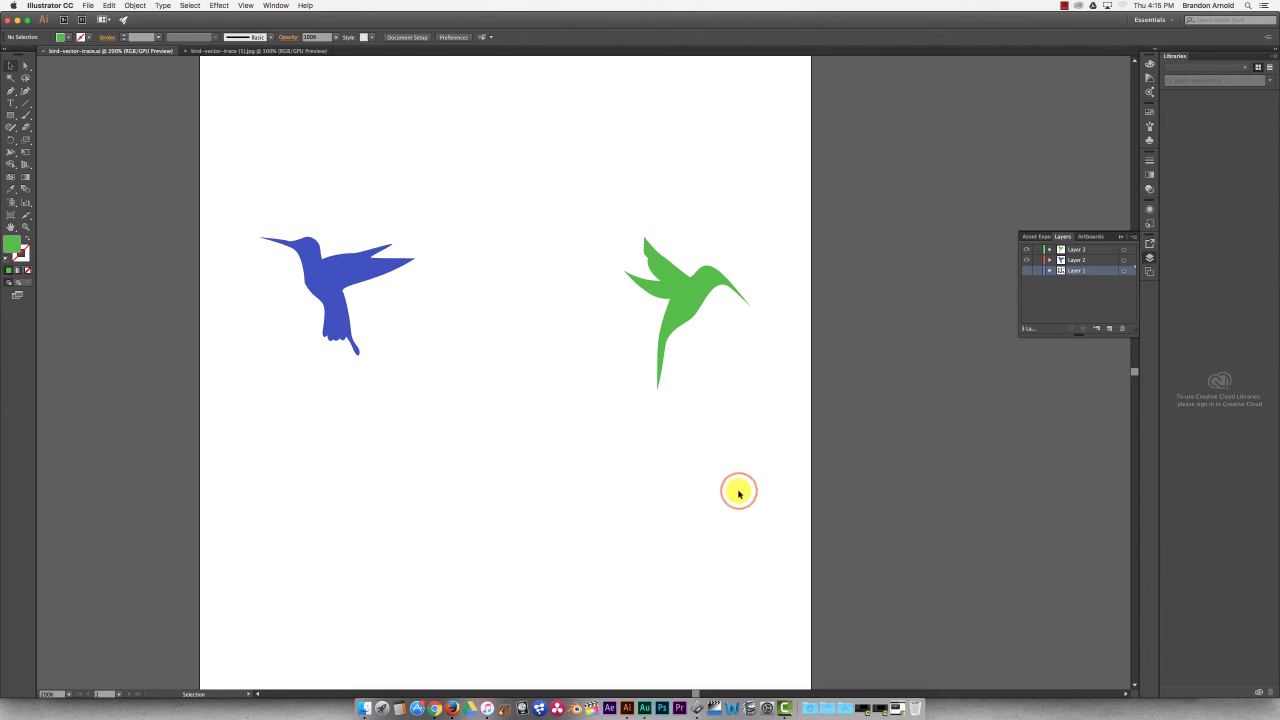